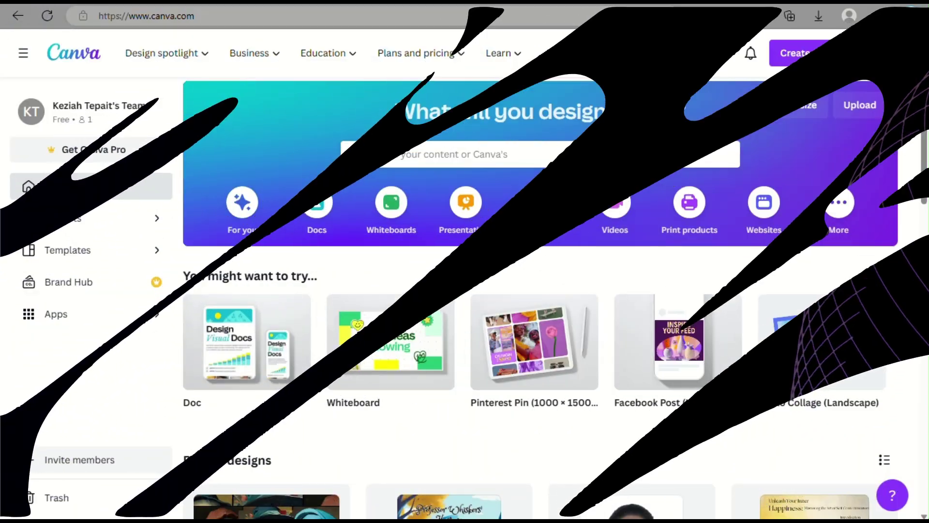
Step: Create a new custom-size Canva design of 4500 × 5400 px
scroll(386, 234, down, 2)
scroll(768, 107, up, 2)
click(828, 50)
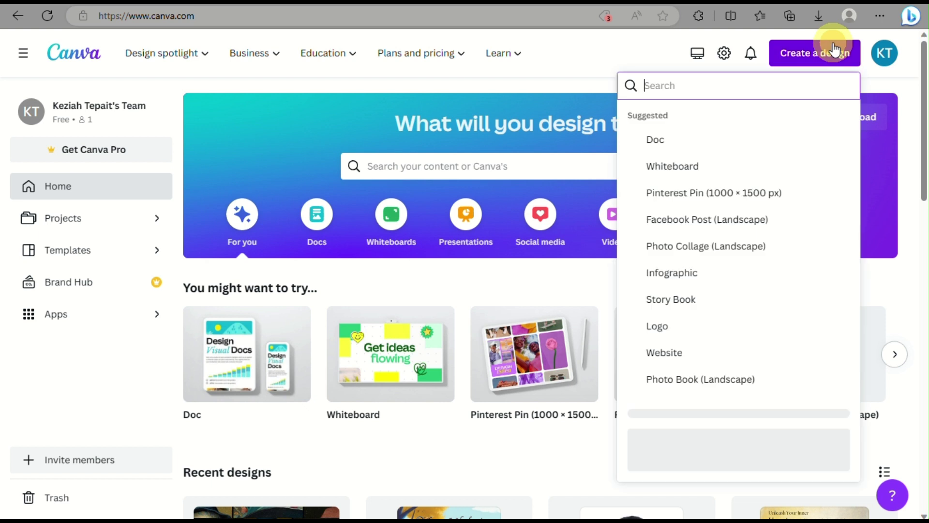
click(663, 429)
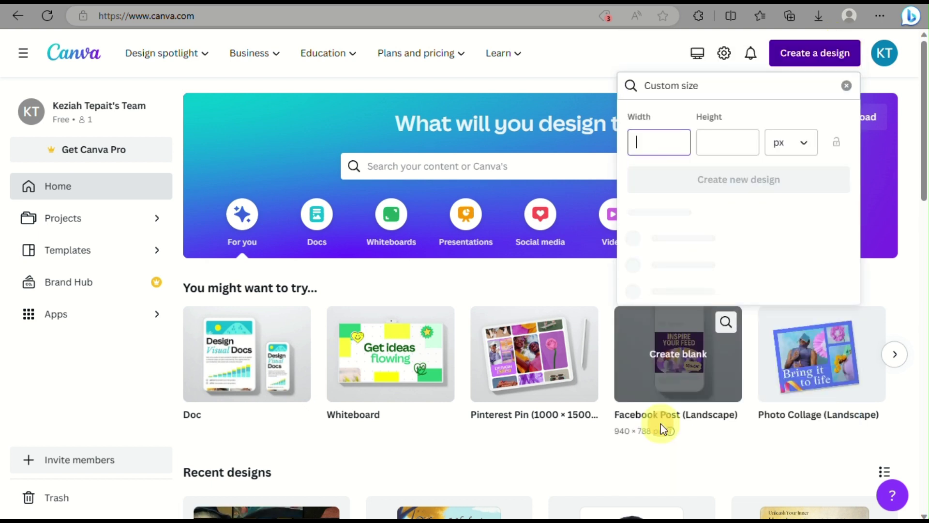
click(703, 145)
text(5400)
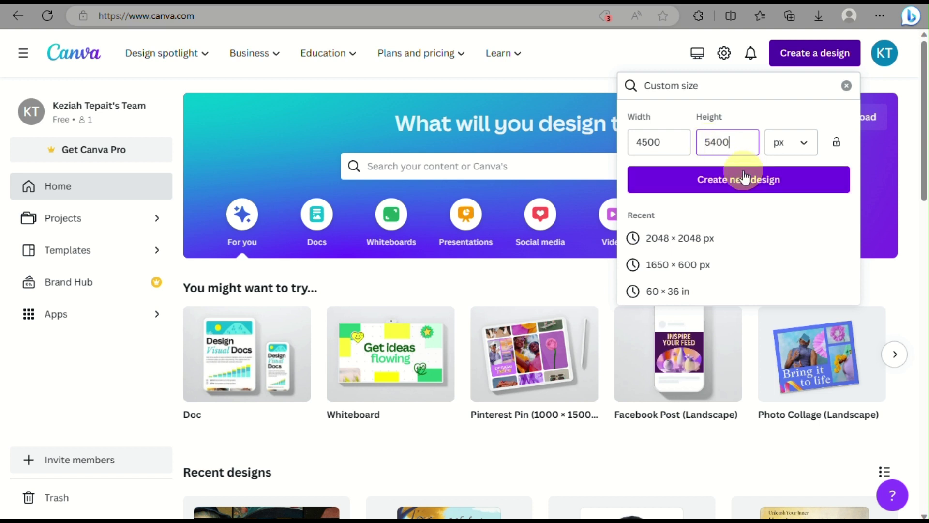
click(798, 178)
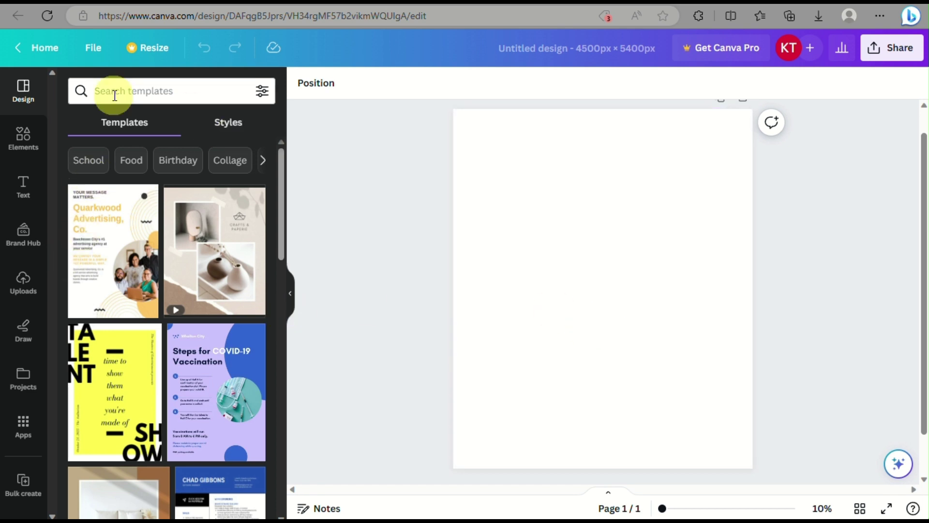
Step: Drag the black-and-white portrait from the Downloads folder onto the blank Canva page
click(23, 285)
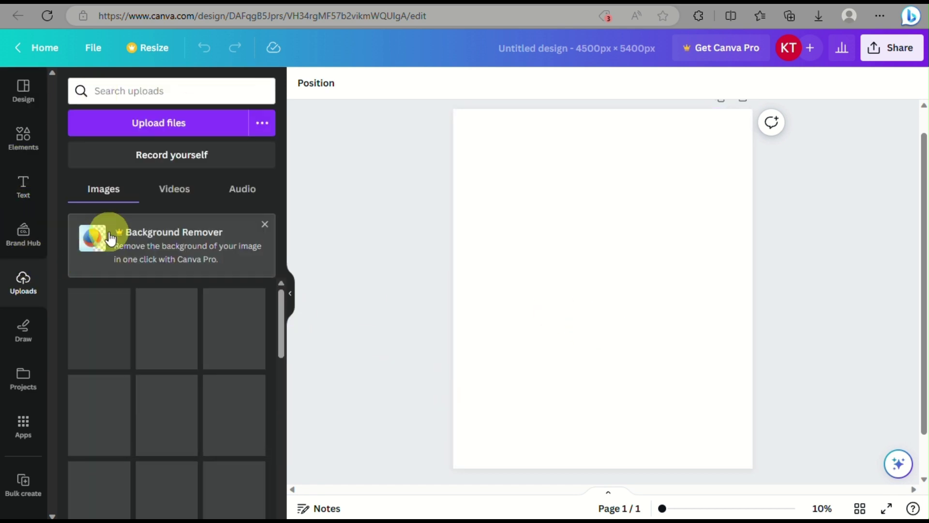
mouse_move(604, 522)
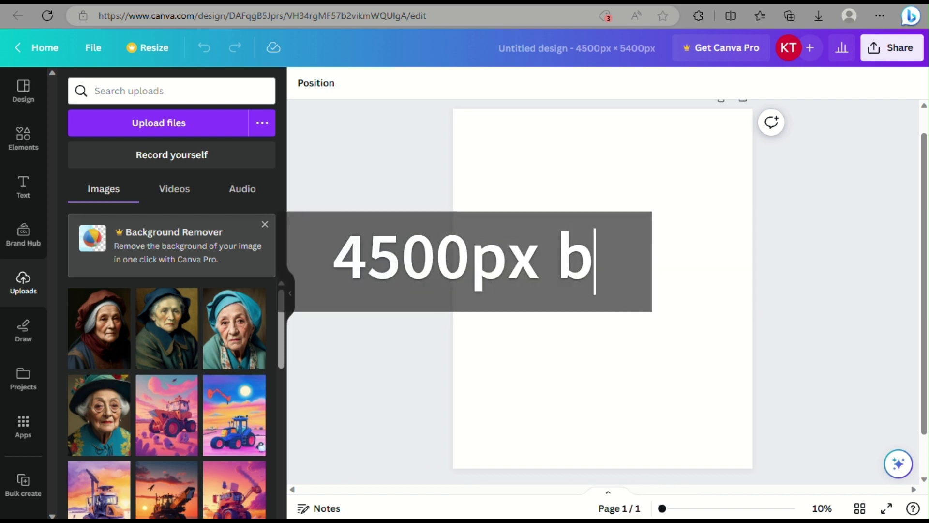
click(605, 506)
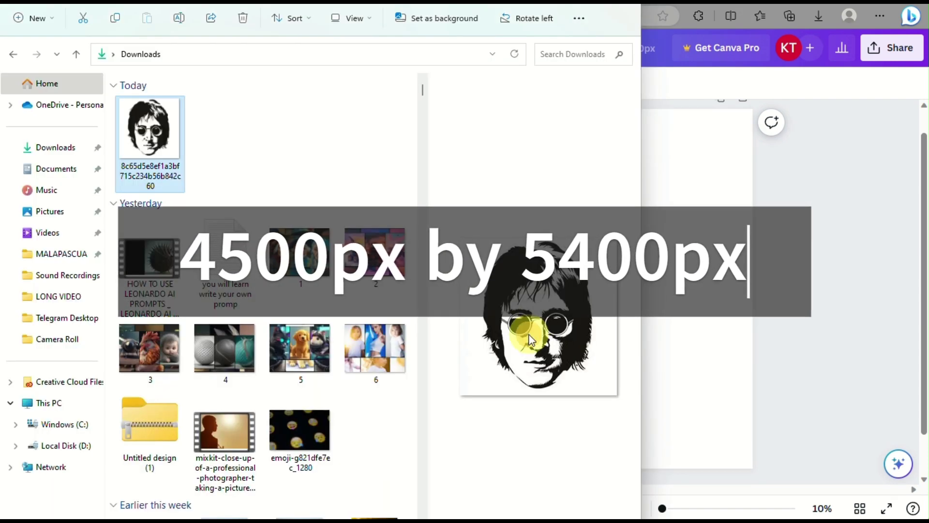
drag(152, 118, 680, 193)
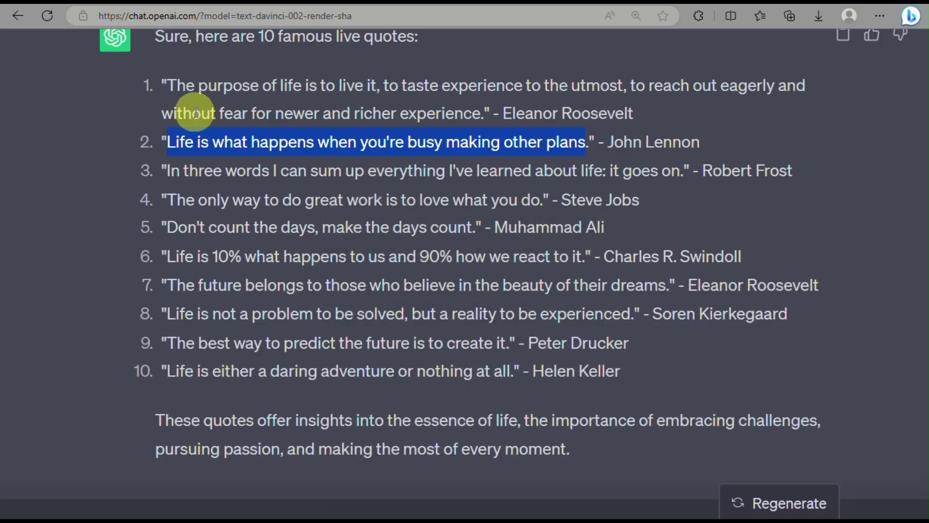
click(176, 137)
Step: Highlight quote 5, "Don't count the days, make the days count.", in ChatGPT's answer
scroll(182, 135, up, 3)
double_click(182, 135)
scroll(182, 134, down, 5)
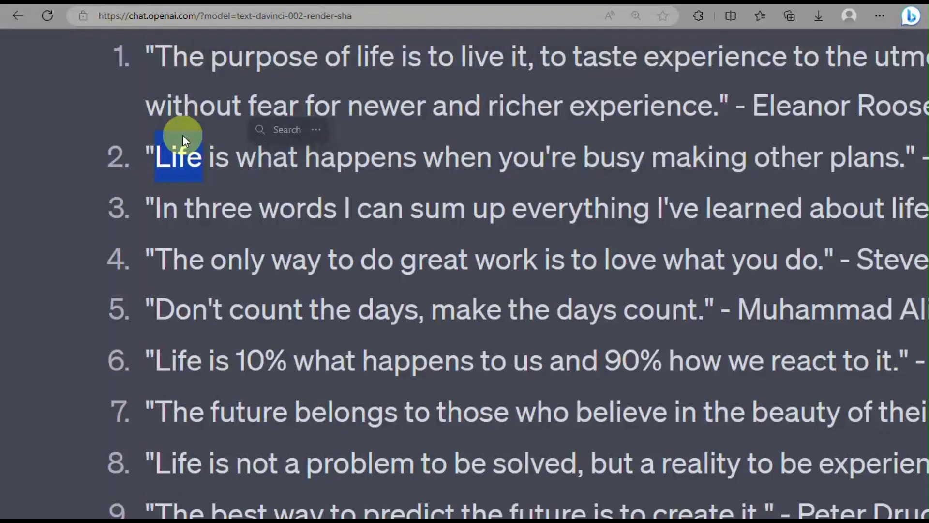
click(277, 174)
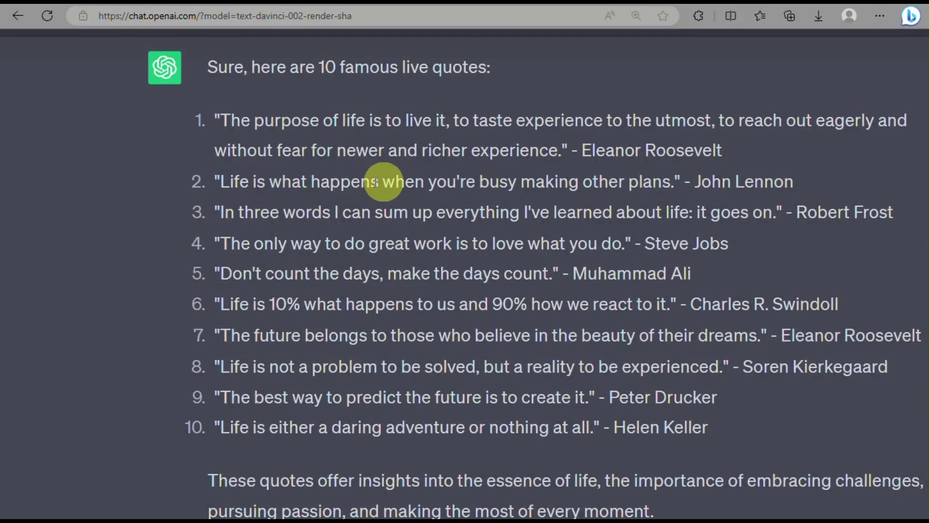
drag(671, 183, 203, 184)
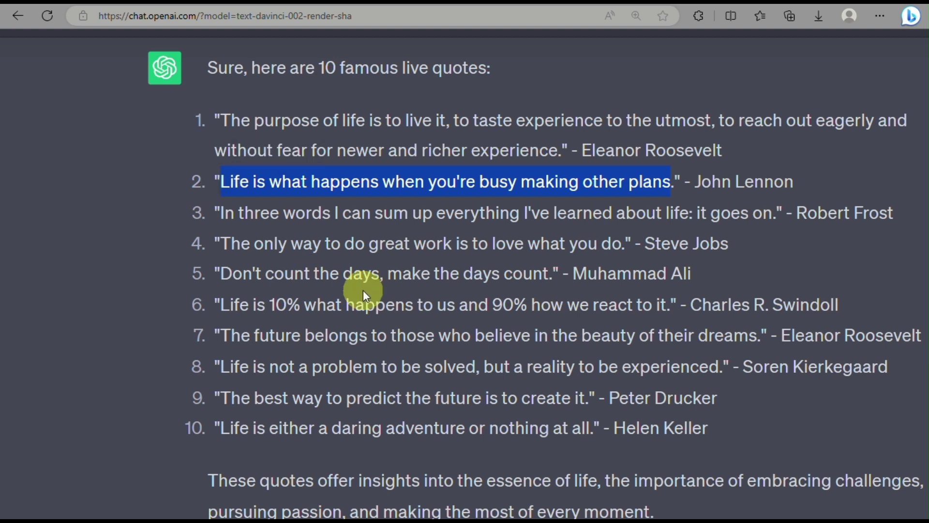
drag(222, 272, 551, 267)
key(ctrl+c)
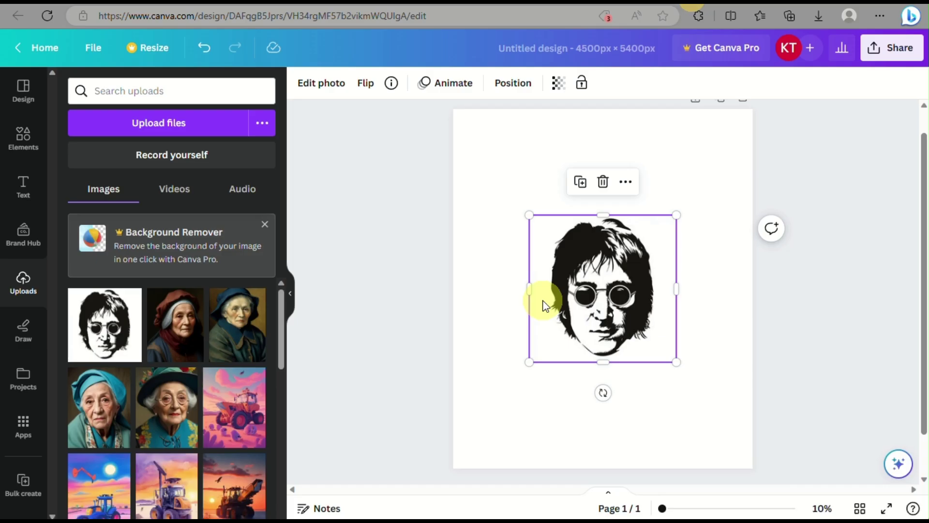
Step: Delete the portrait from the page and add a heading text box
click(603, 183)
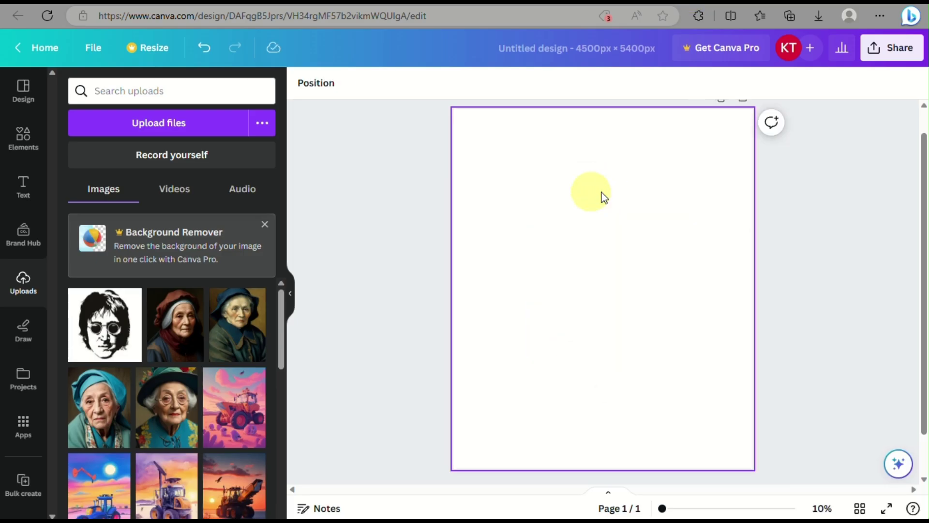
click(22, 186)
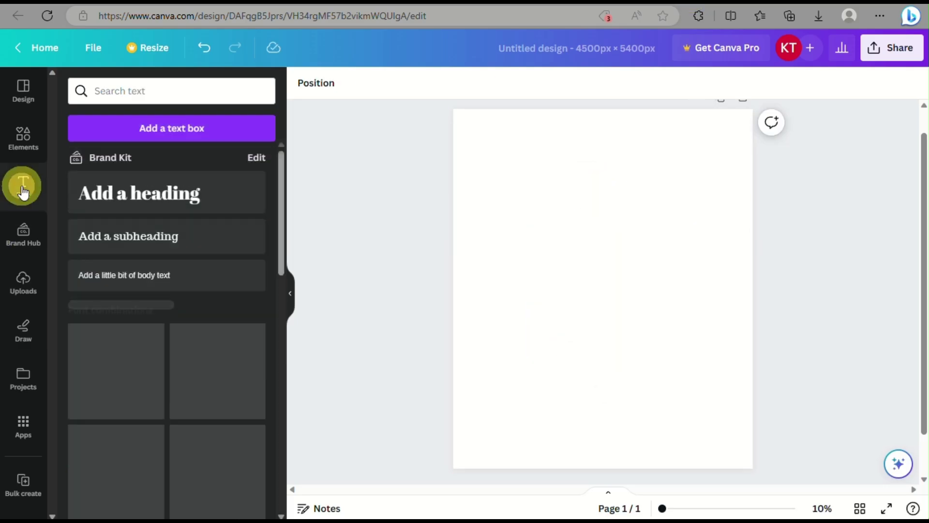
click(125, 198)
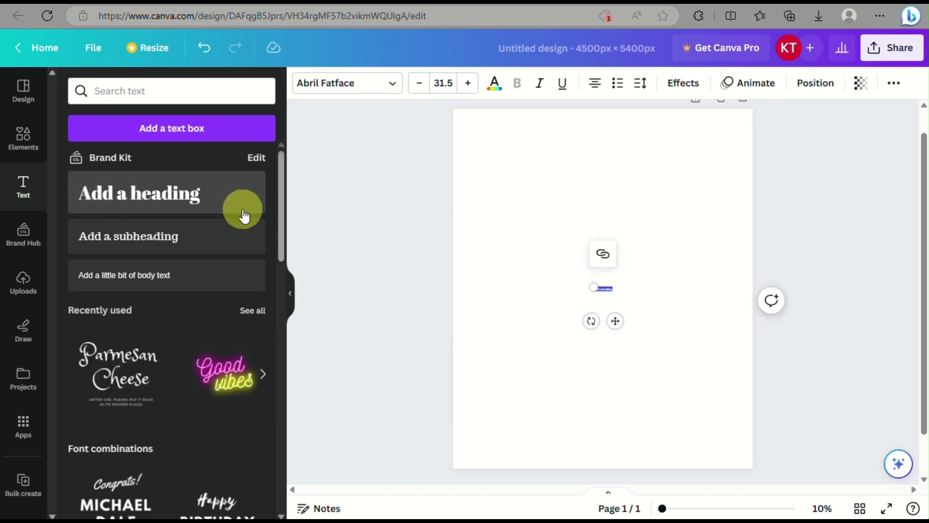
Step: Add the "cold, smooth & tasty." text combination from the font combinations list
scroll(135, 387, down, 5)
scroll(210, 386, down, 3)
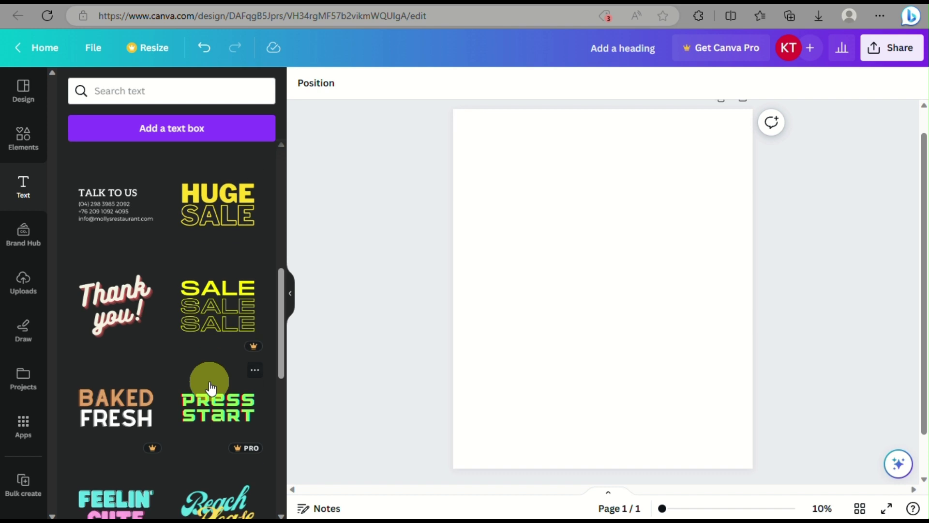
scroll(210, 385, down, 2)
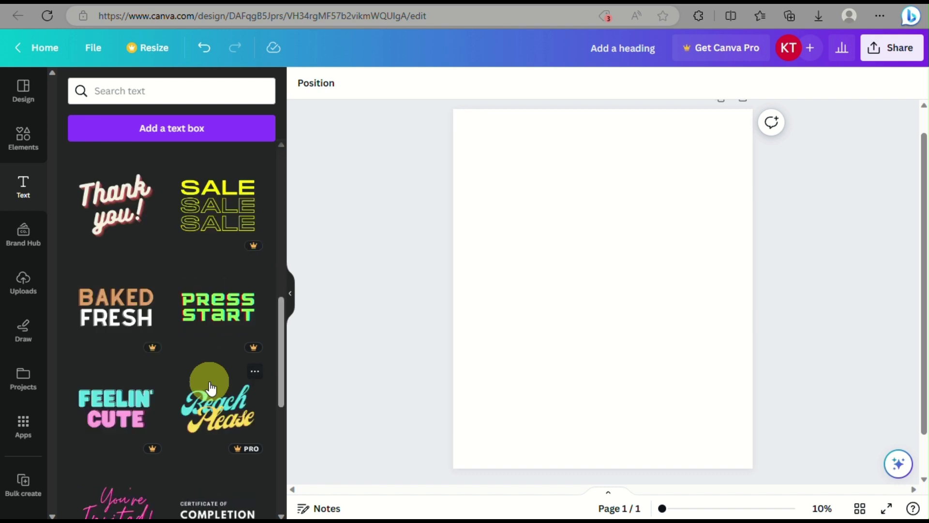
scroll(211, 387, down, 10)
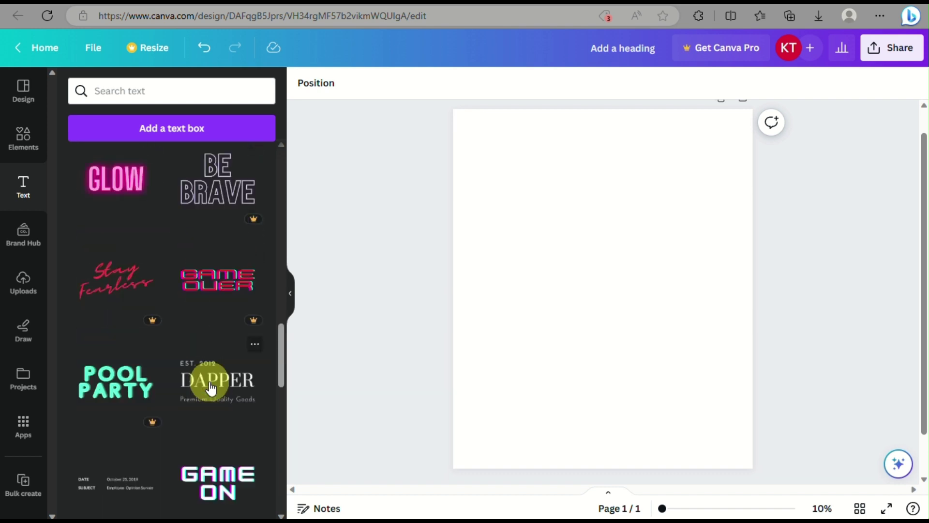
scroll(211, 388, down, 8)
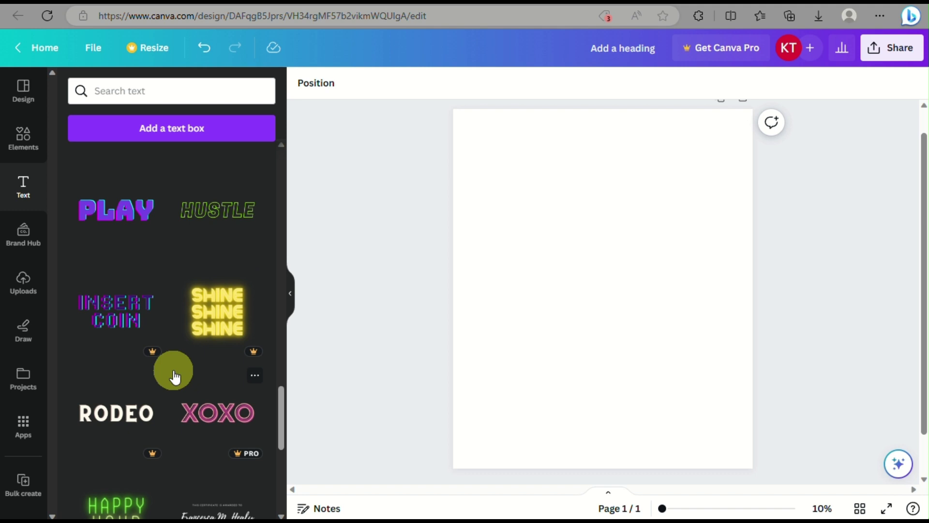
scroll(175, 377, down, 15)
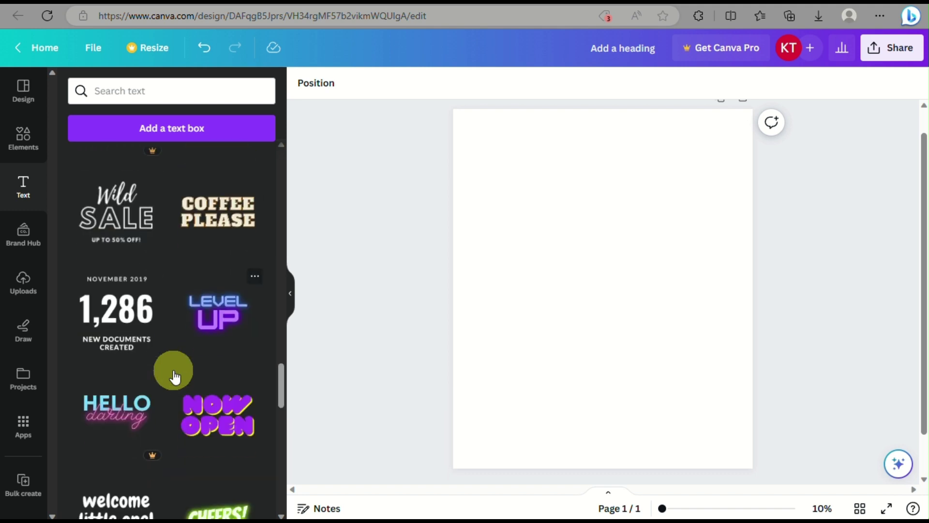
scroll(174, 377, down, 4)
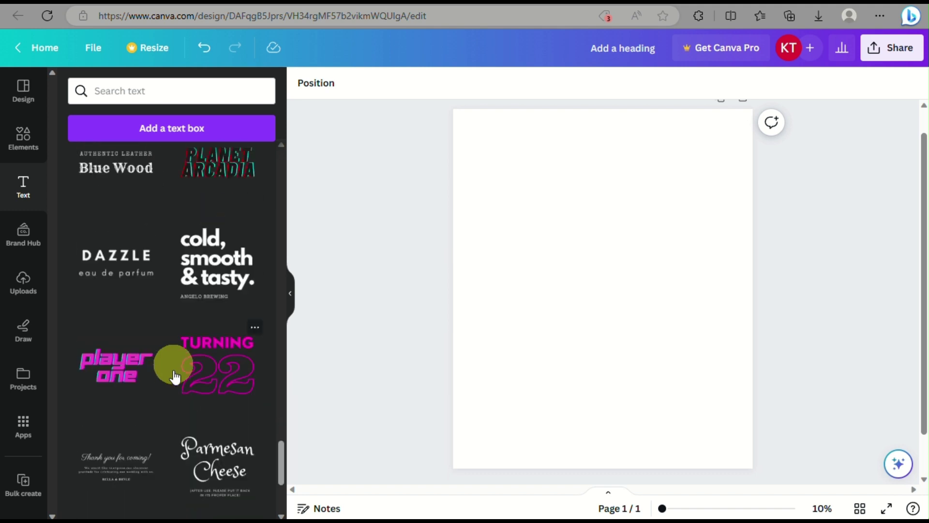
click(223, 242)
Step: Enlarge the text combination and paste the copied quote over its heading
drag(623, 273, 755, 161)
drag(663, 236, 573, 242)
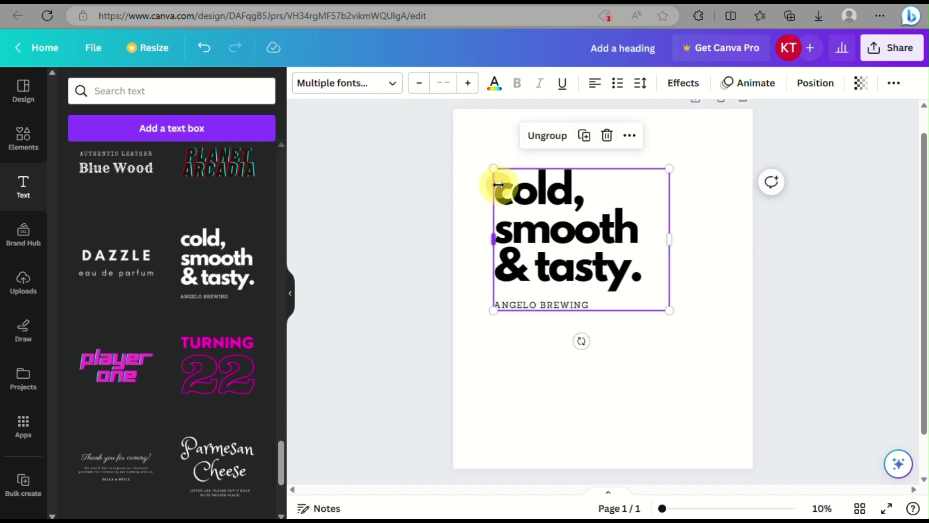
click(516, 190)
drag(504, 188, 655, 260)
key(ctrl+v)
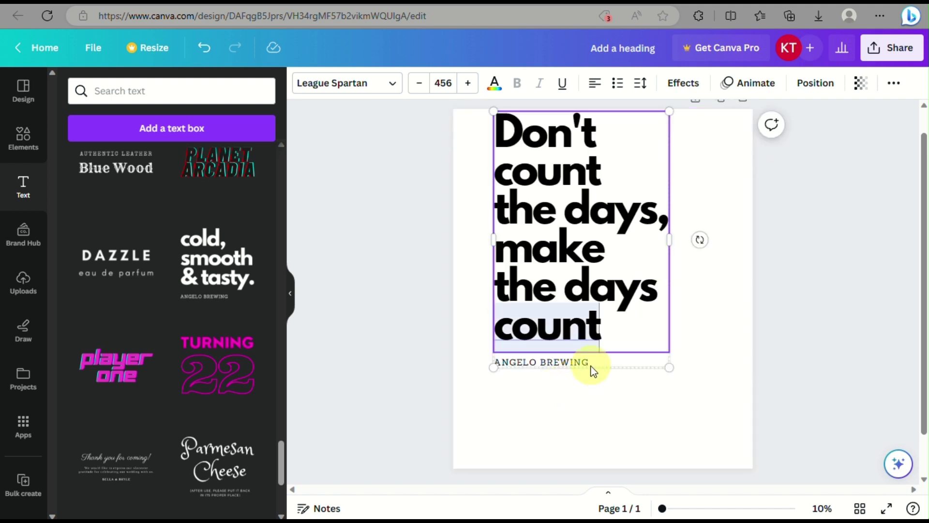
Step: Replace the ANGELO BREWING line with the quote's author name copied from ChatGPT
click(591, 367)
key(alt+Tab)
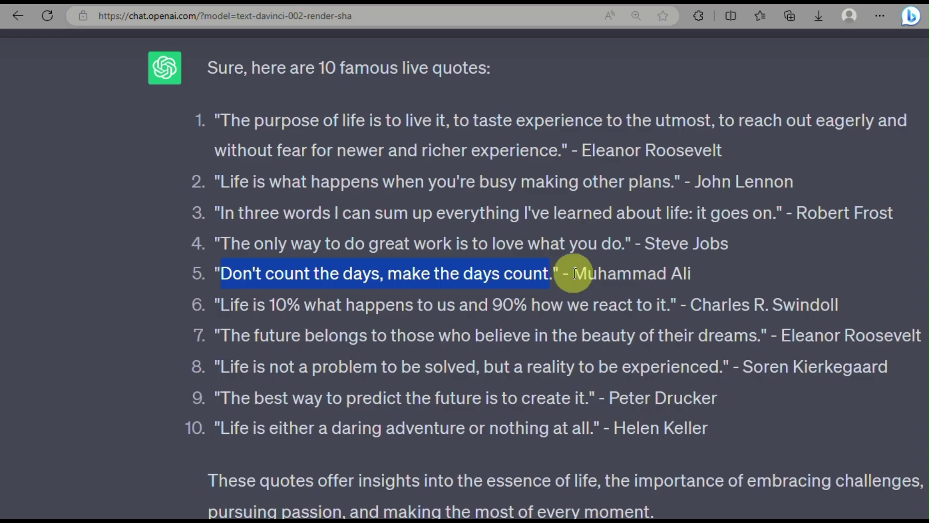
drag(573, 274, 696, 274)
key(ctrl+c)
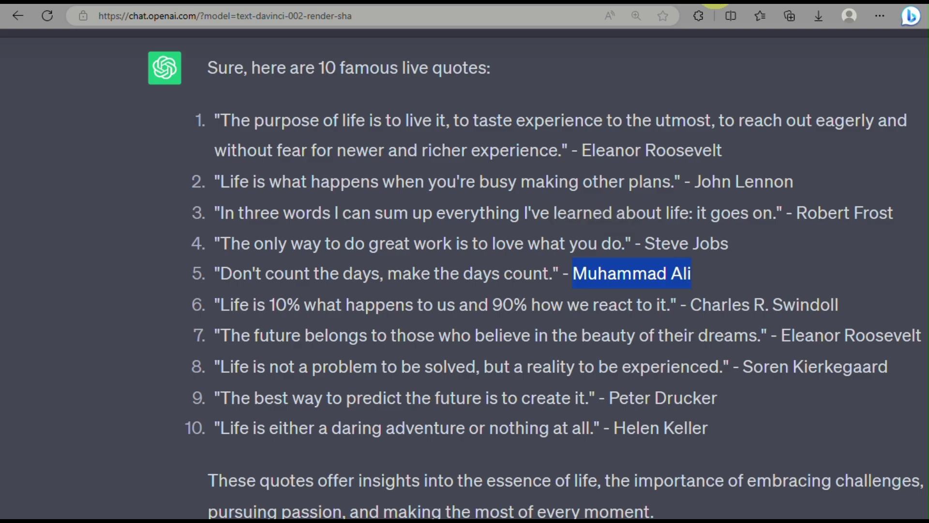
key(alt+Tab)
double_click(625, 359)
key(ctrl+v)
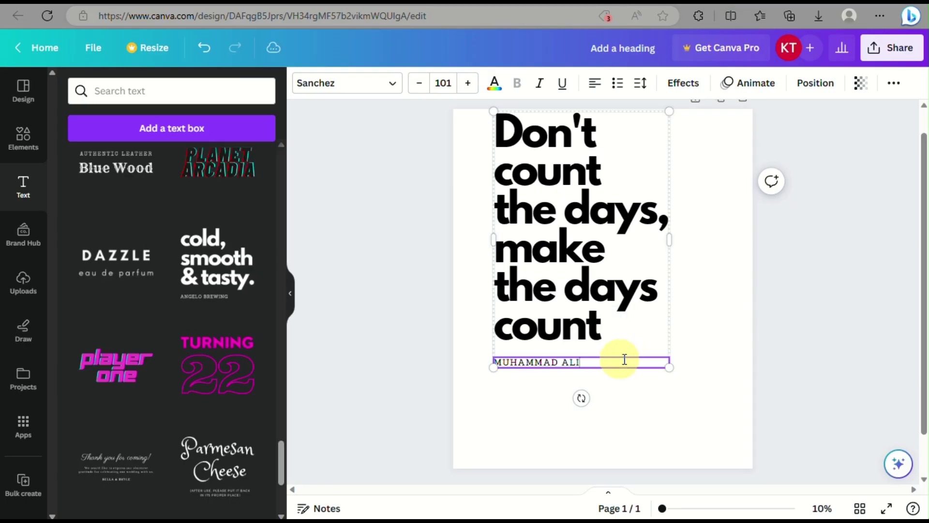
Step: Shift the quote group right and down on the page
drag(575, 255, 644, 301)
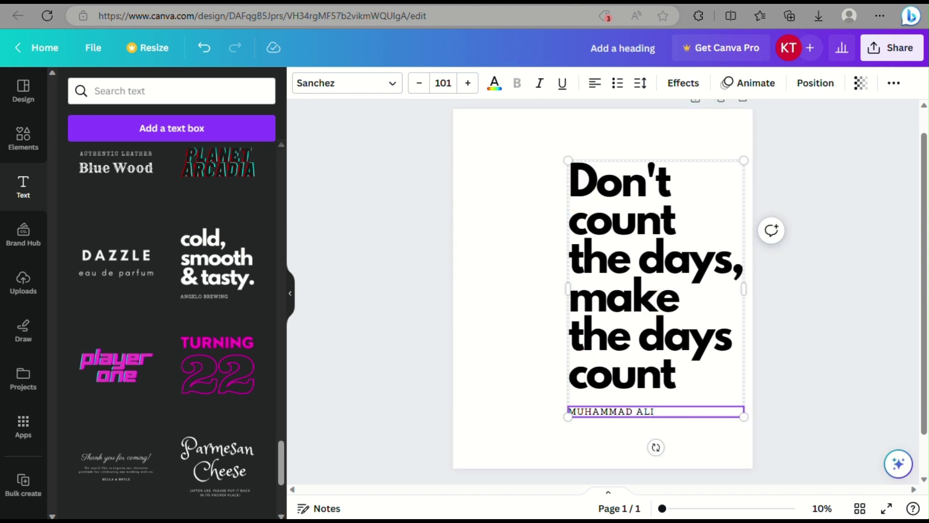
key(alt+Tab)
click(17, 15)
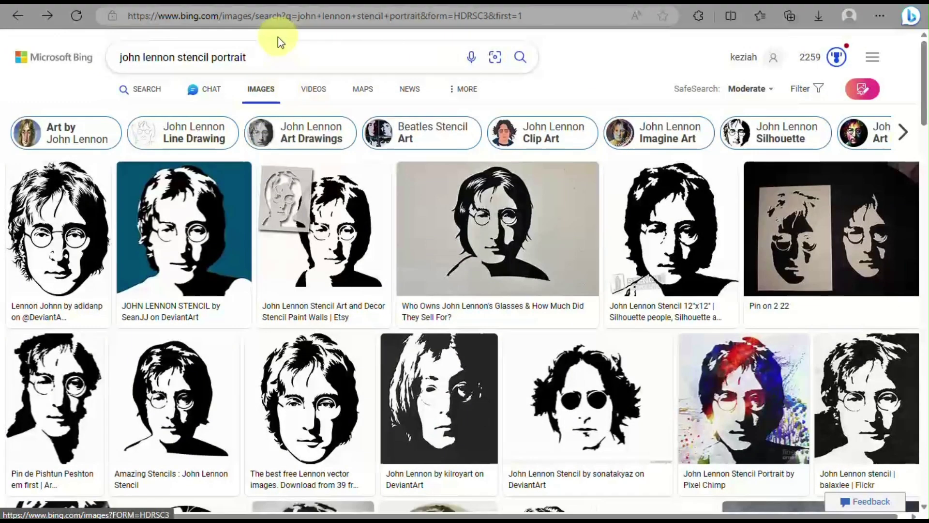
Step: Search Bing Images for 'Muhammad Ali stencil' and browse the results
triple_click(278, 48)
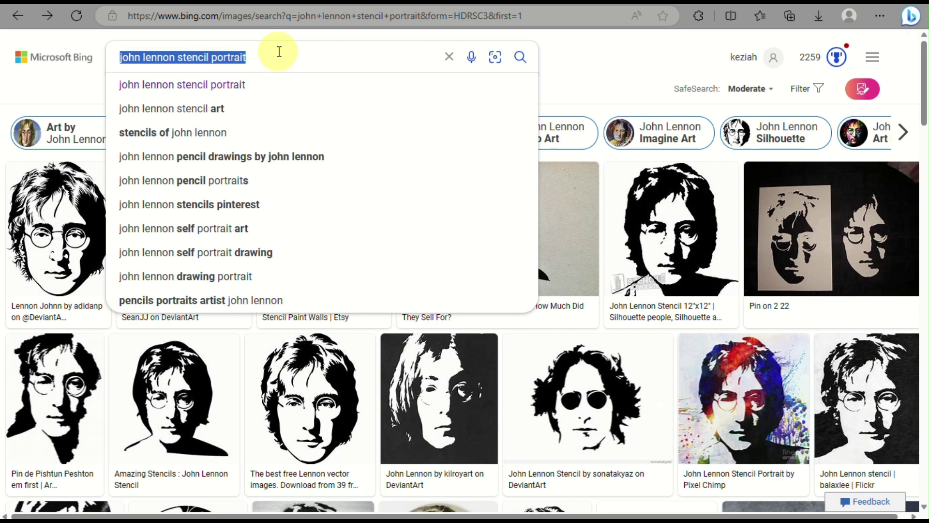
text(Muhammad Ali stencil)
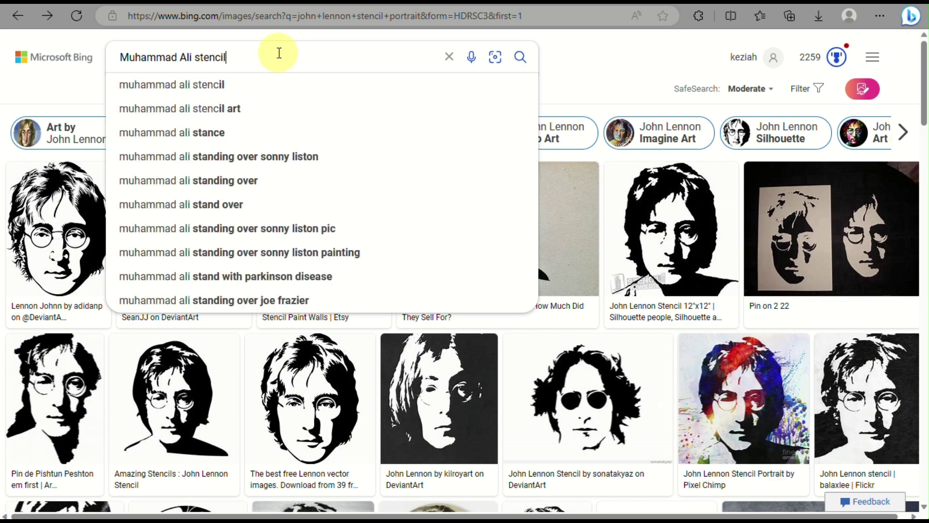
click(260, 109)
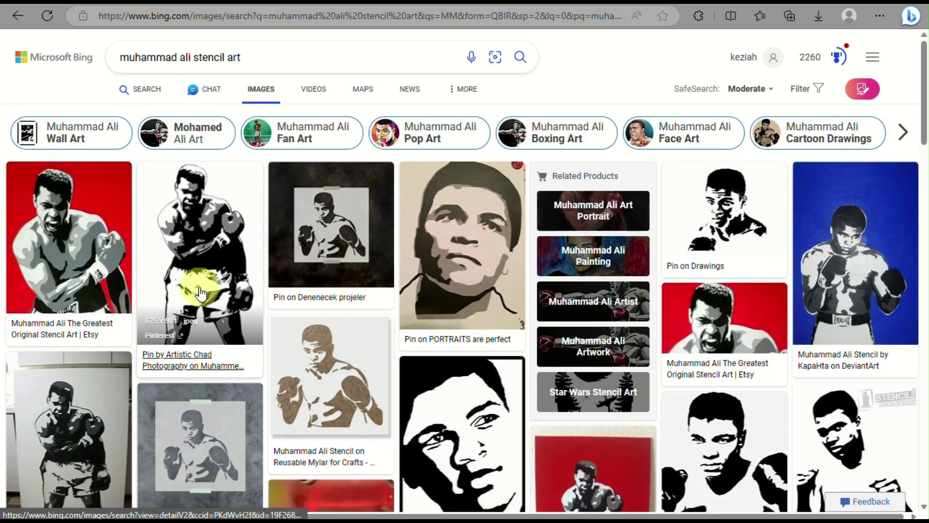
scroll(201, 290, down, 5)
scroll(201, 293, down, 2)
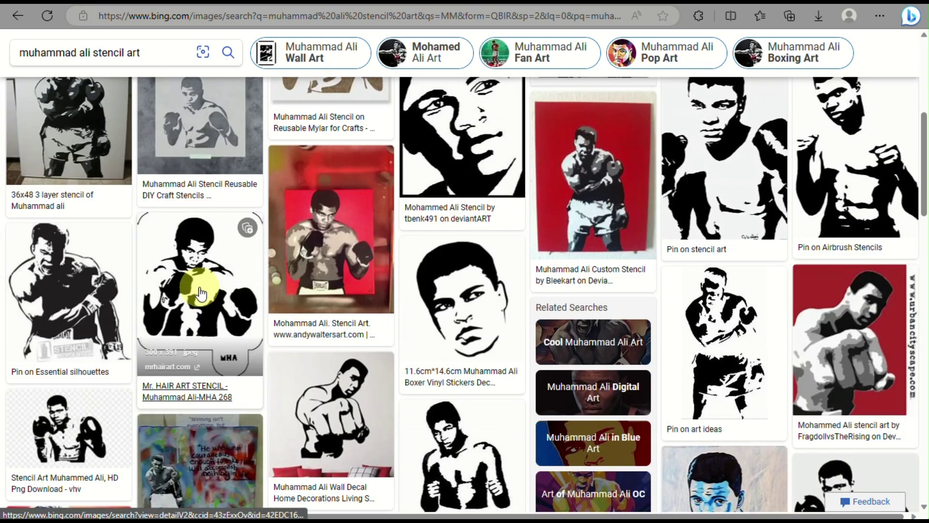
scroll(201, 293, down, 4)
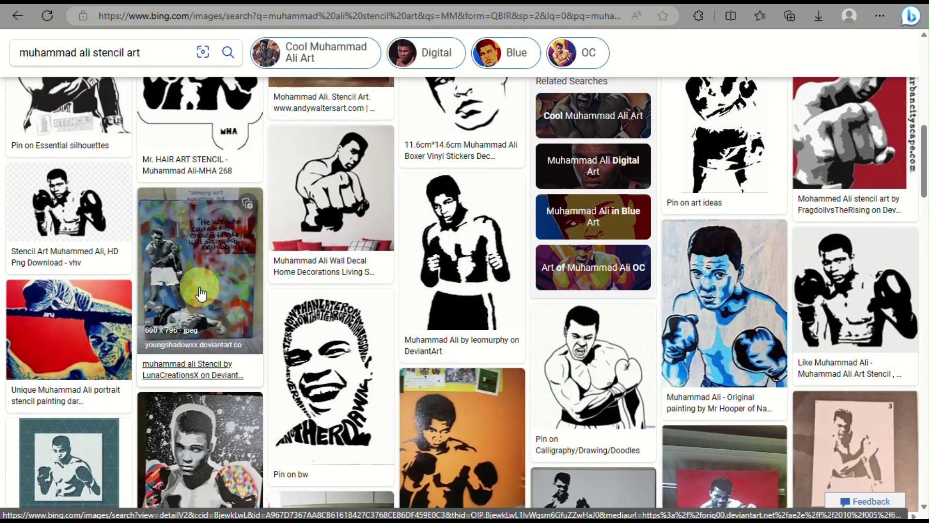
scroll(201, 293, down, 5)
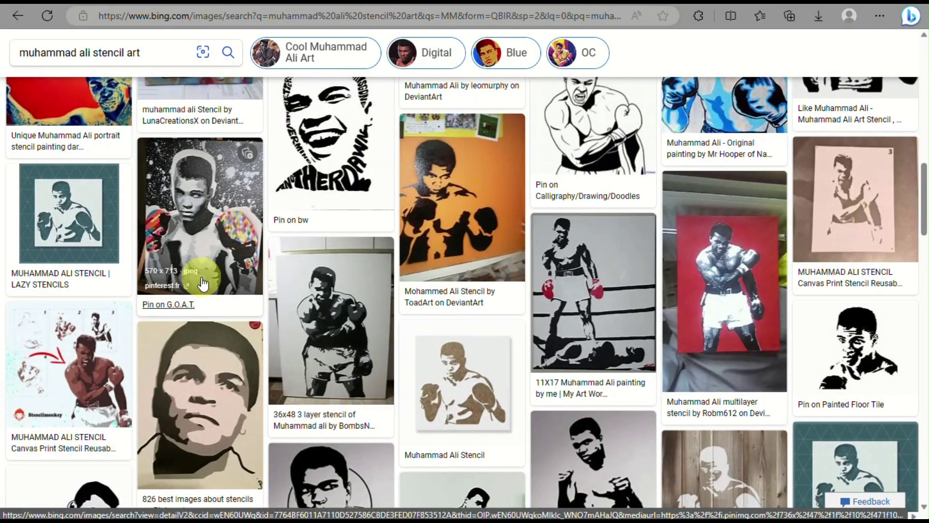
scroll(202, 285, down, 3)
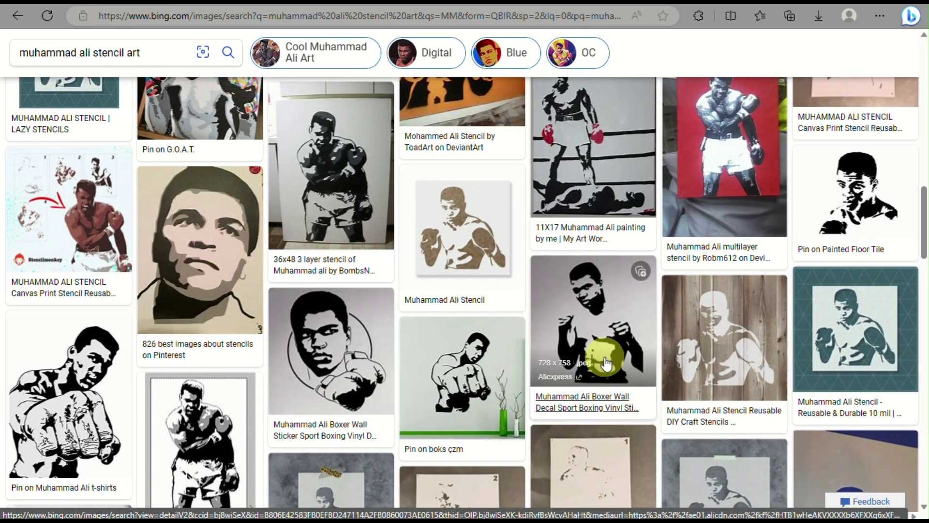
scroll(606, 362, down, 5)
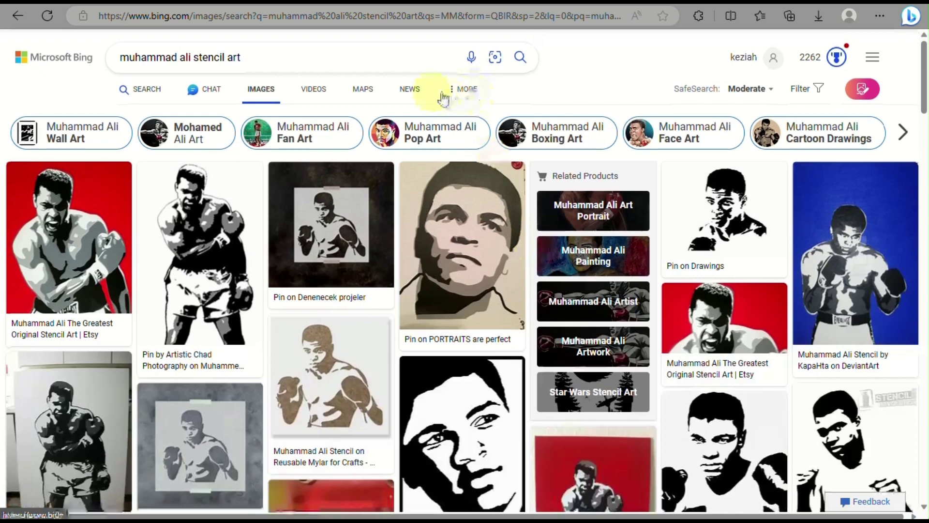
Step: Re-run the query as 'muhammad ali stencil' and narrow it to silhouette stencils
click(306, 61)
key(BackSpace)
key(BackSpace)
key(BackSpace)
key(BackSpace)
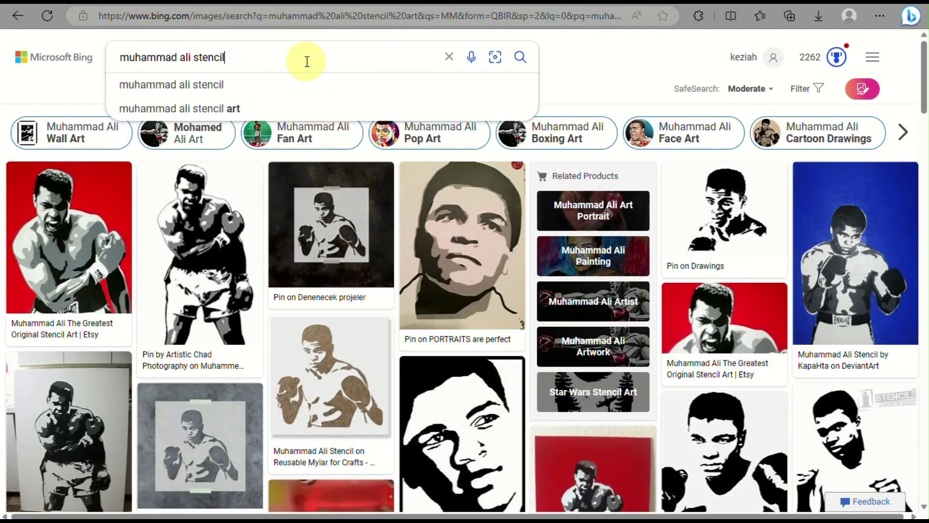
key(Return)
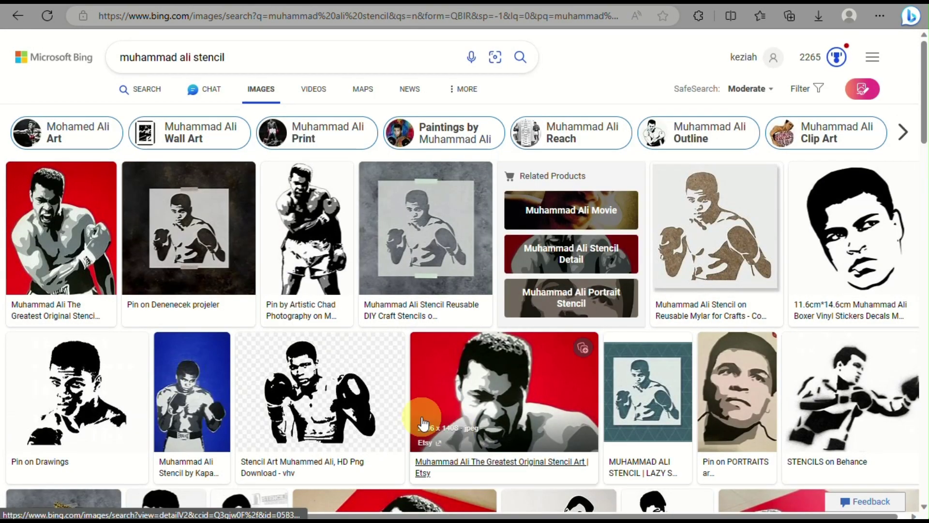
scroll(422, 417, down, 7)
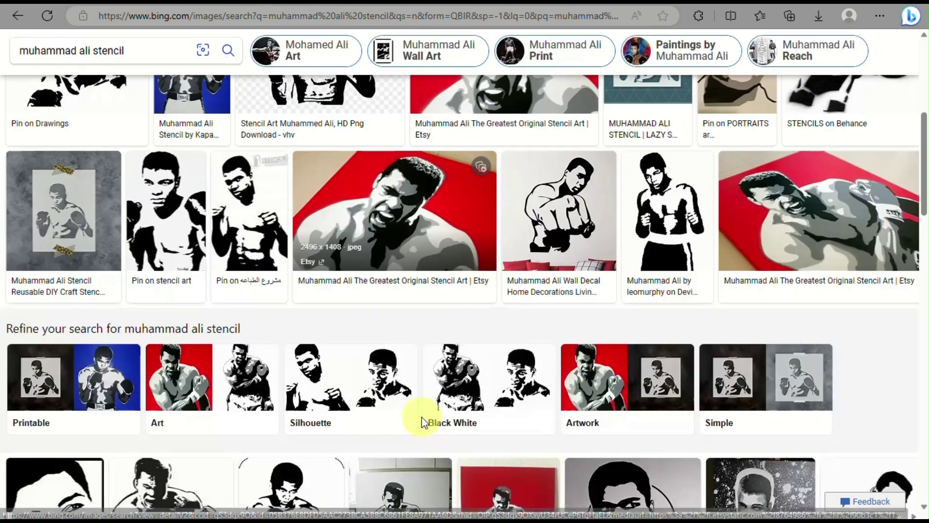
click(385, 398)
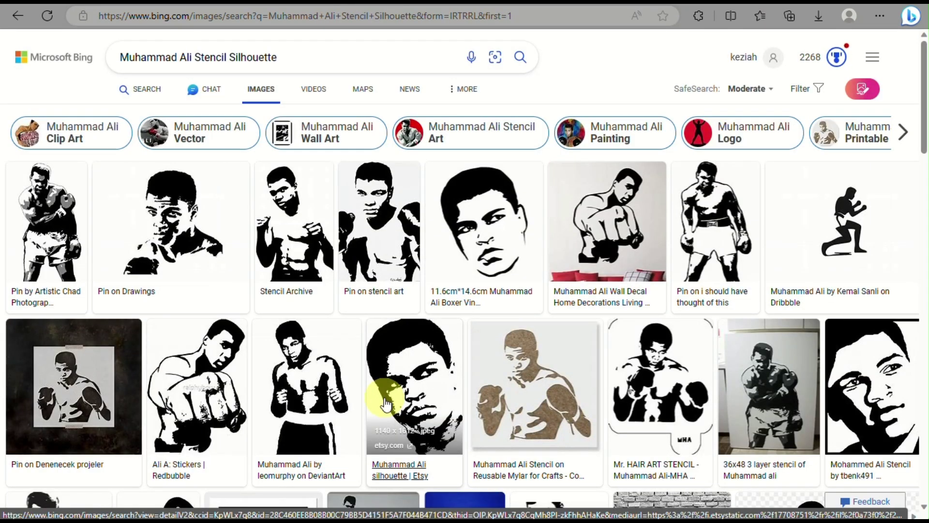
scroll(349, 380, down, 5)
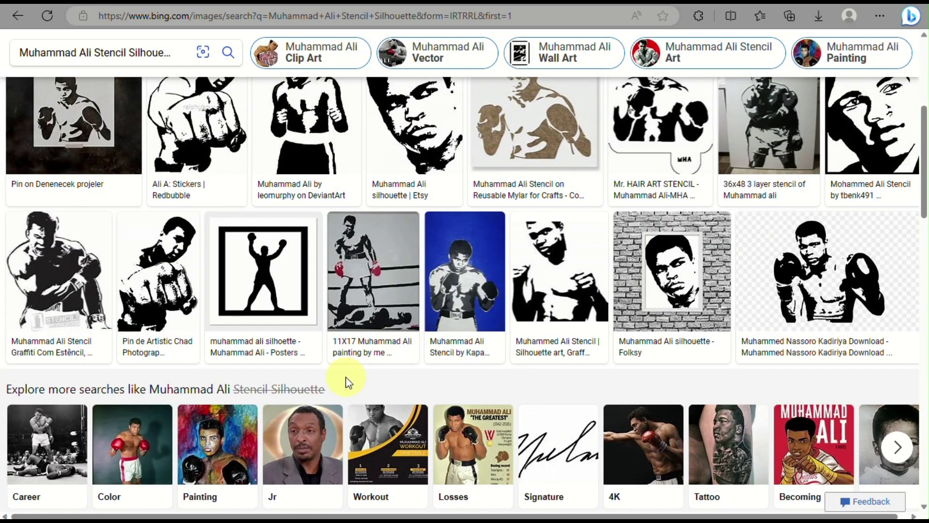
scroll(345, 378, down, 5)
scroll(346, 378, down, 10)
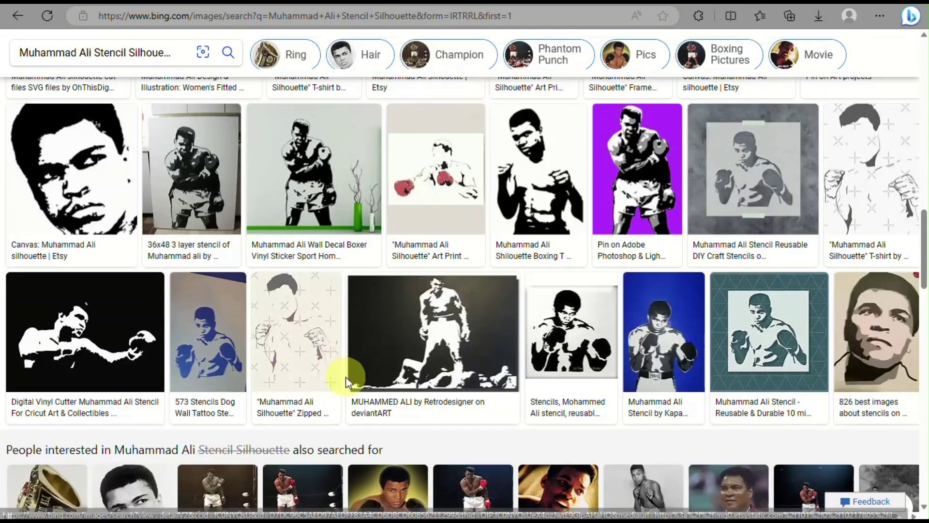
Step: Save the Muhammad Ali boxing silhouette image to Downloads as OIP (3).jpeg
click(552, 181)
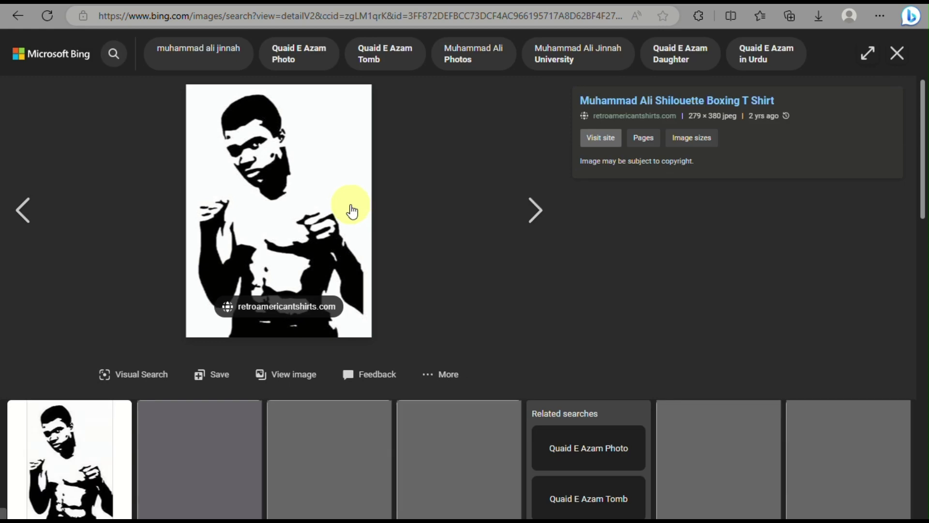
right_click(351, 209)
click(395, 239)
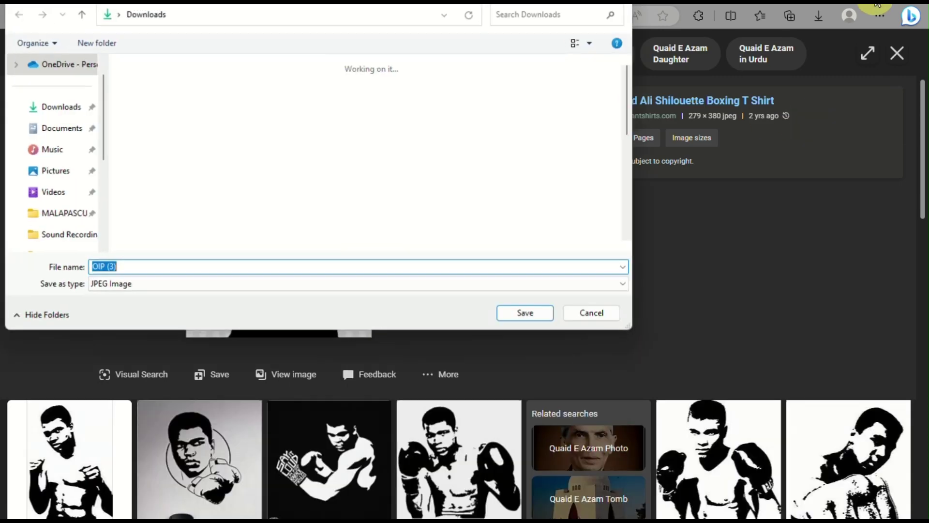
click(533, 313)
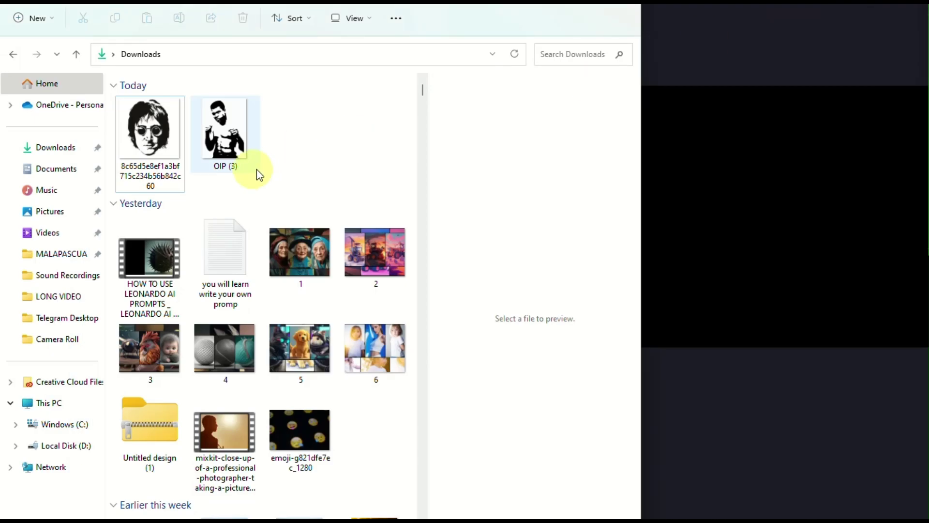
mouse_move(252, 165)
mouse_down()
mouse_move(717, 157)
mouse_move(307, 137)
mouse_move(265, 160)
mouse_up()
click(528, 503)
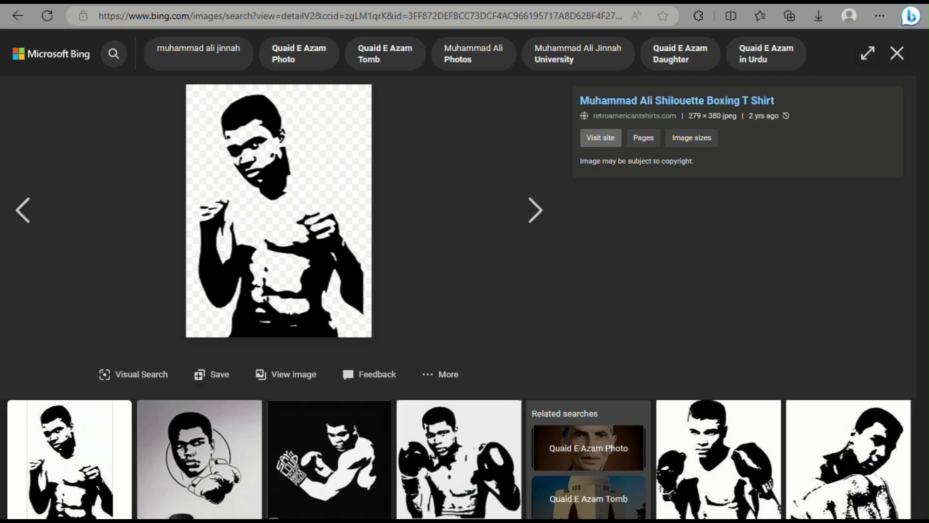
click(721, 5)
Step: Drag OIP (3) onto the page, enlarge it, and align it with the left edge
key(alt+Tab)
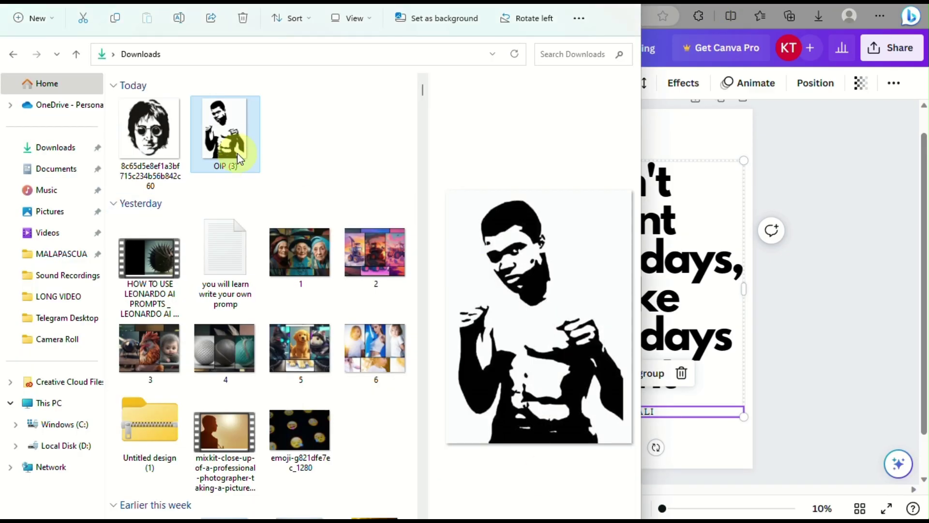
drag(239, 159, 603, 288)
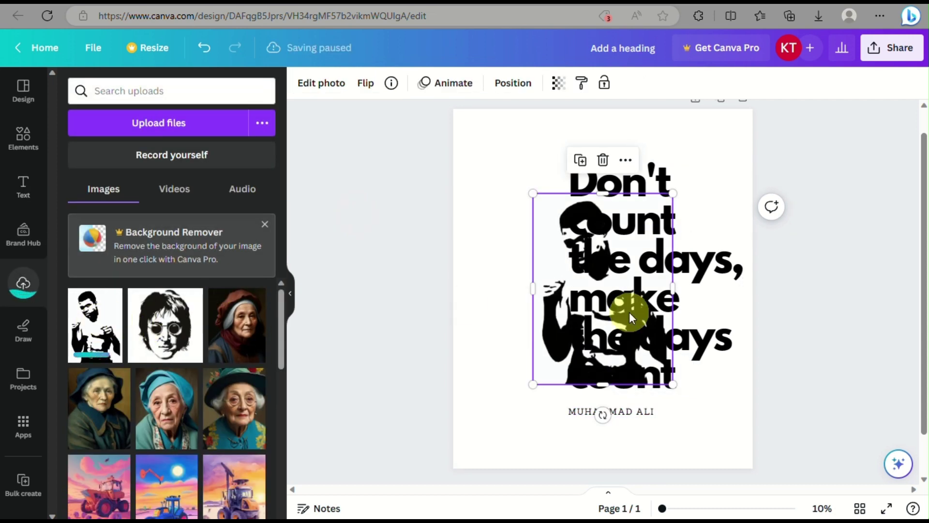
drag(543, 249, 489, 213)
drag(623, 352, 674, 416)
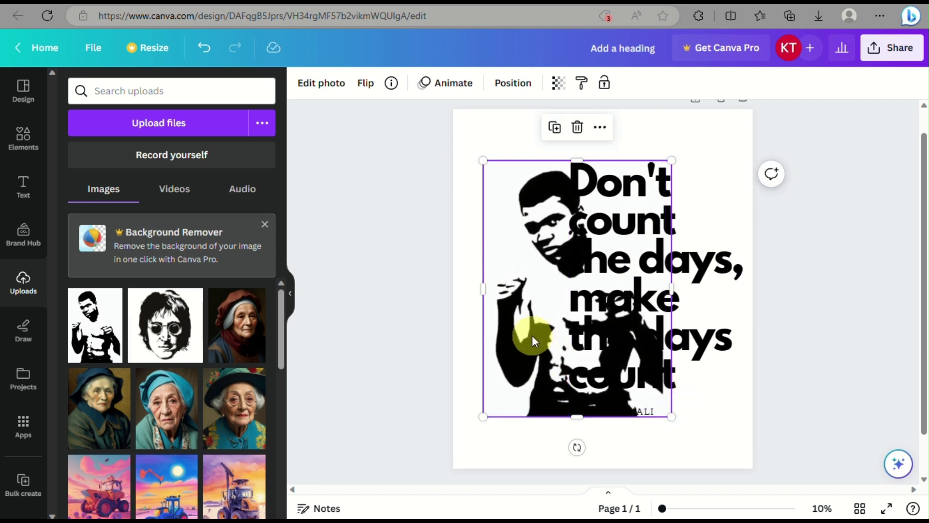
drag(533, 335, 552, 316)
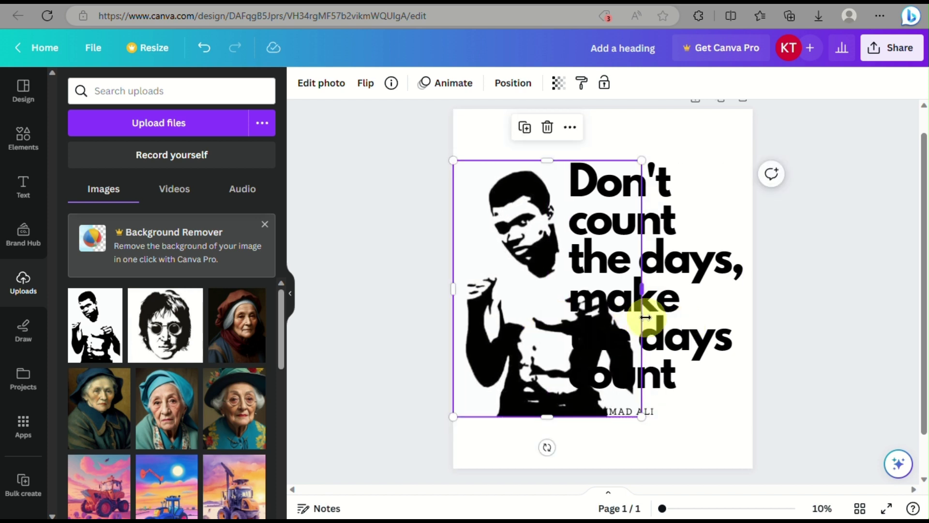
Step: Select the quote text group and its author line to check their placement
click(581, 299)
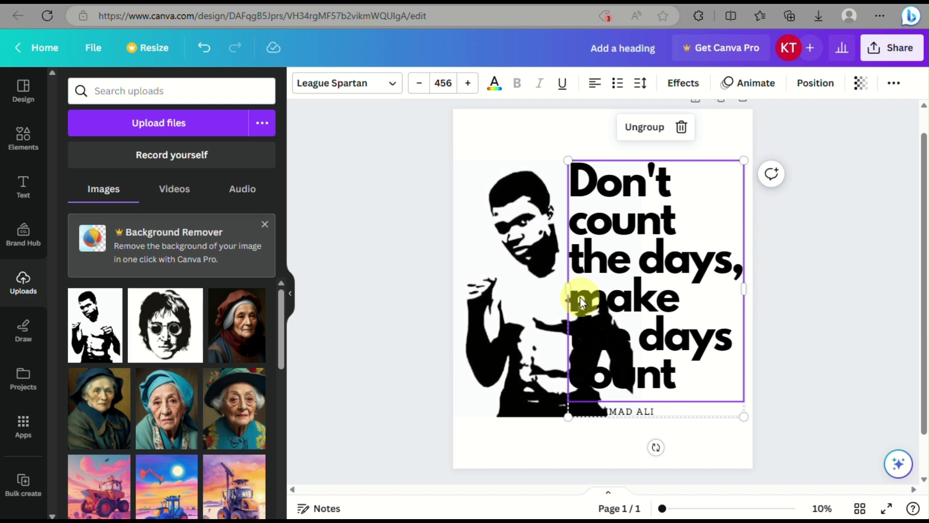
click(591, 440)
click(597, 416)
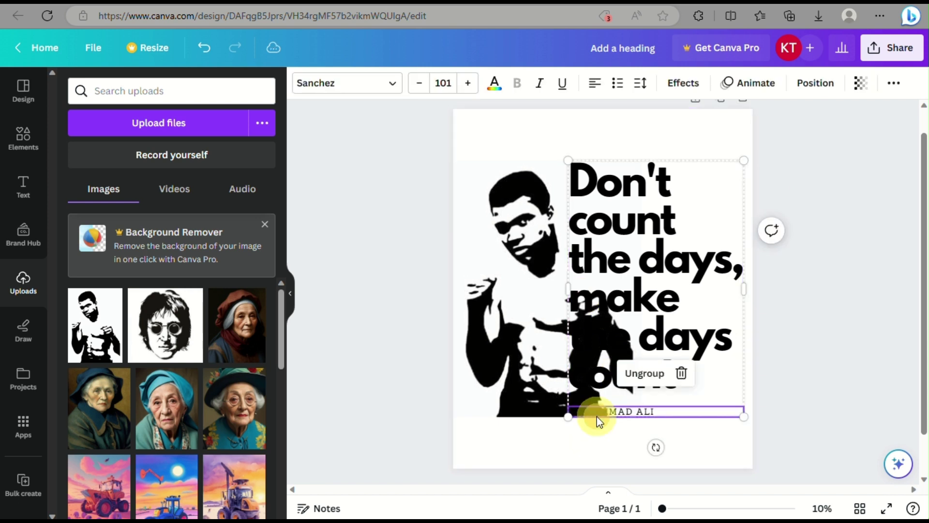
click(569, 157)
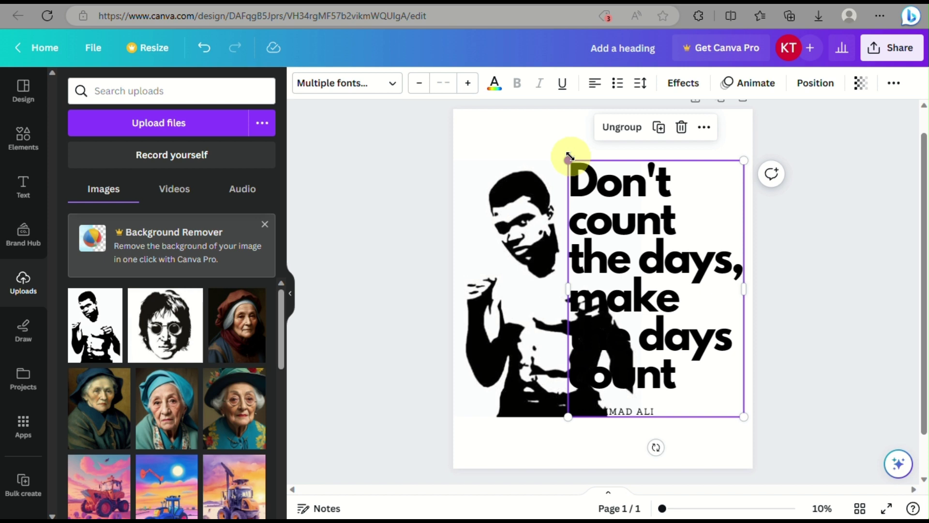
Step: Browse the full Shapes list of lines and basic shapes under Elements
click(22, 139)
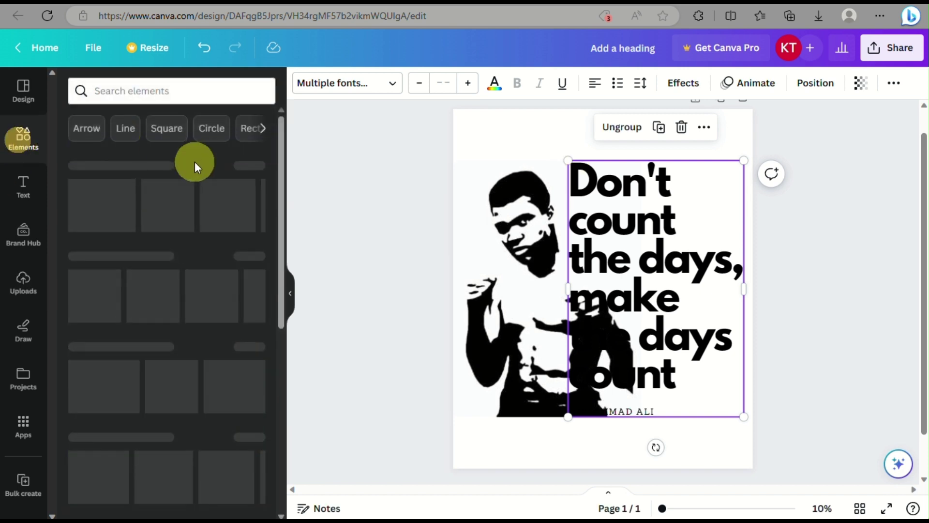
click(254, 255)
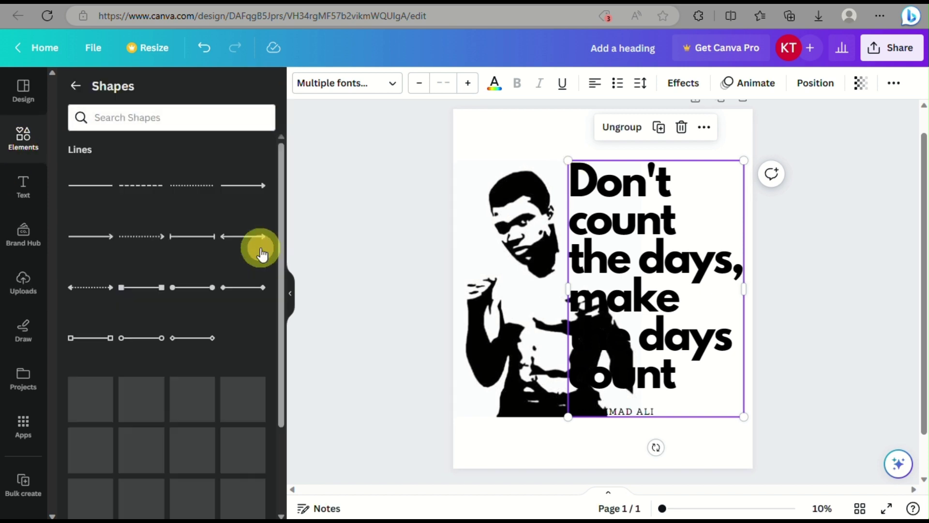
scroll(151, 415, down, 2)
scroll(153, 416, down, 8)
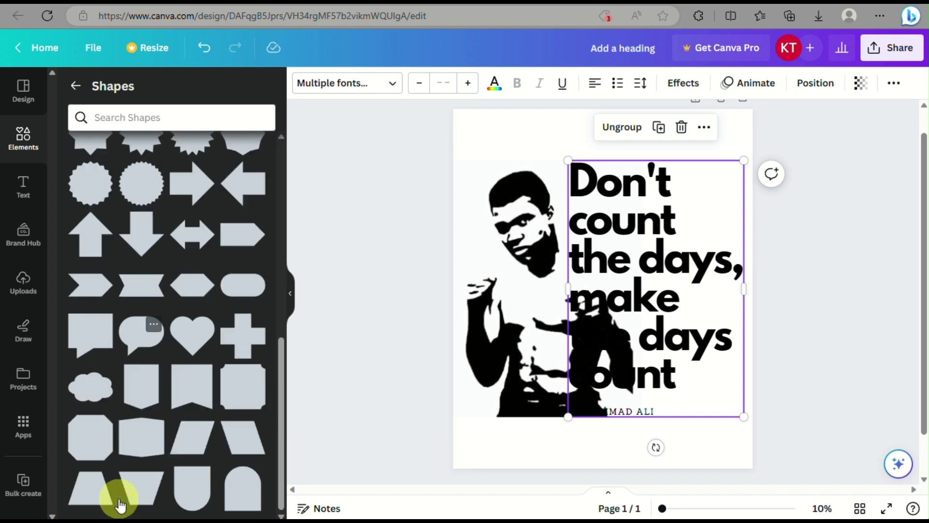
scroll(155, 300, up, 5)
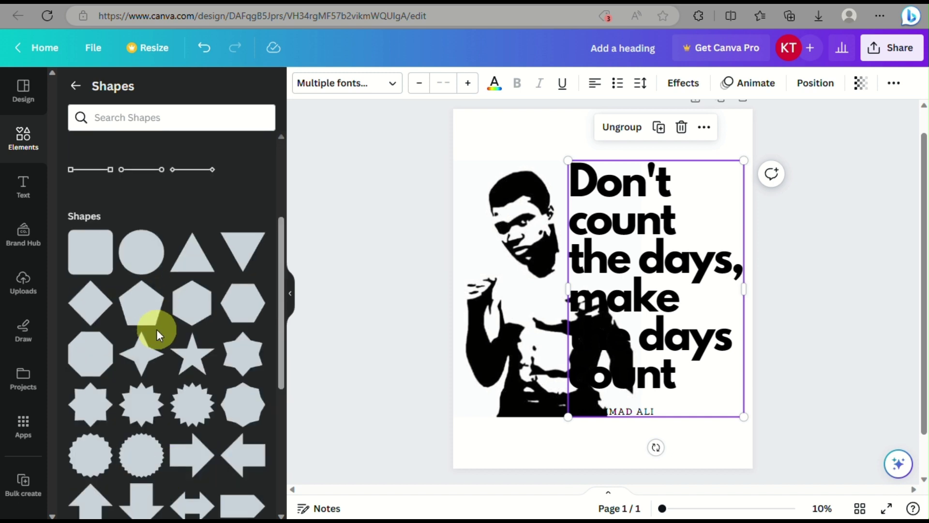
scroll(156, 329, down, 2)
scroll(157, 330, up, 5)
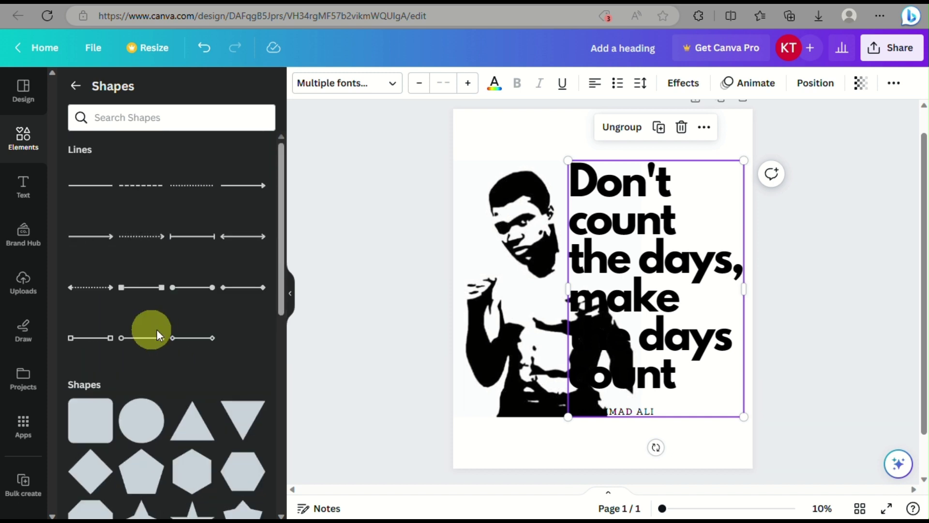
scroll(190, 360, down, 5)
scroll(192, 362, down, 3)
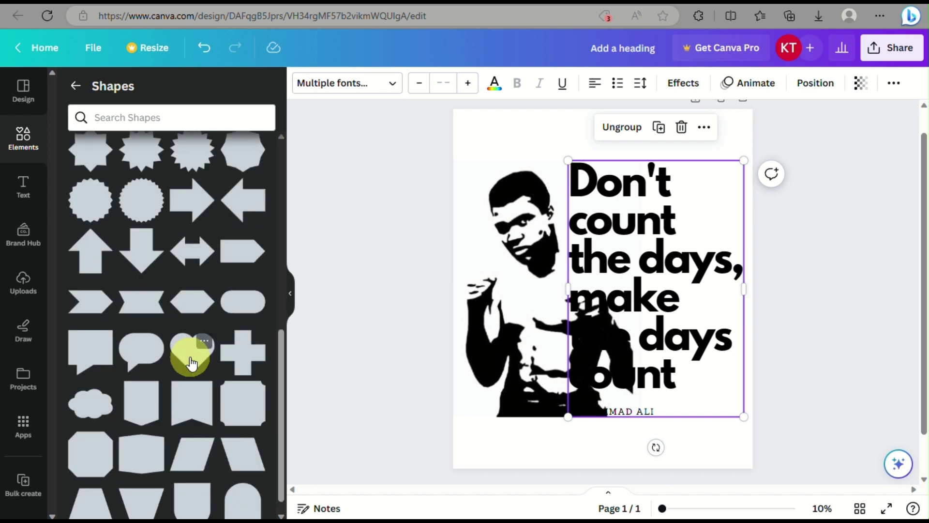
scroll(192, 362, down, 1)
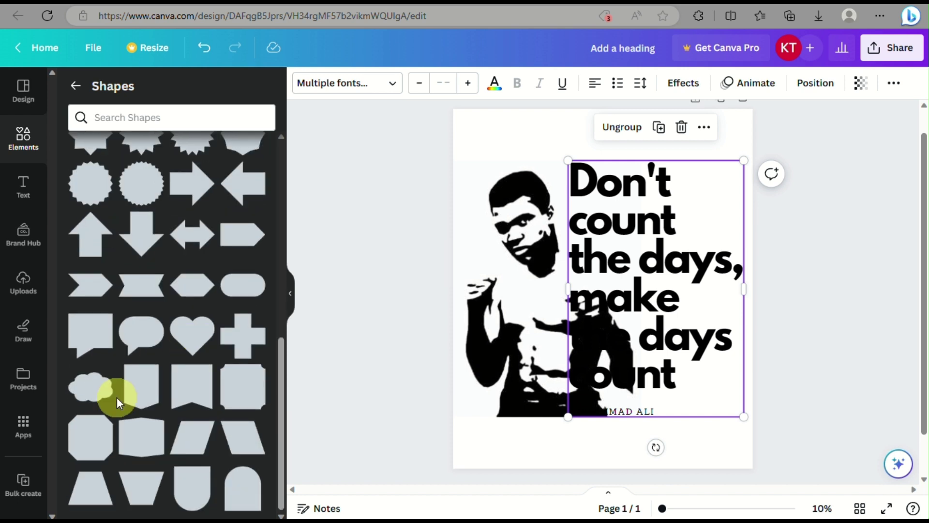
scroll(117, 397, up, 8)
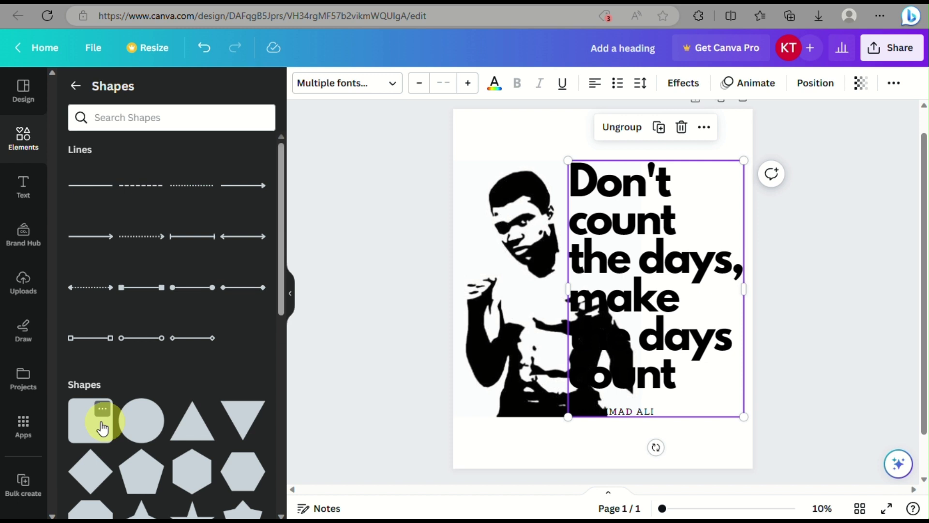
scroll(207, 456, down, 7)
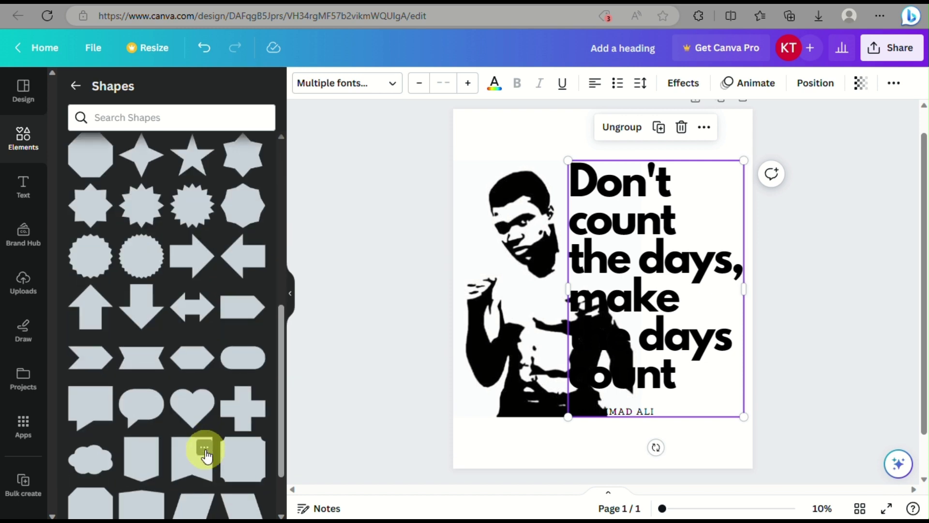
click(529, 373)
Step: Crop the boxer image's right side back to where the quote text begins
click(527, 377)
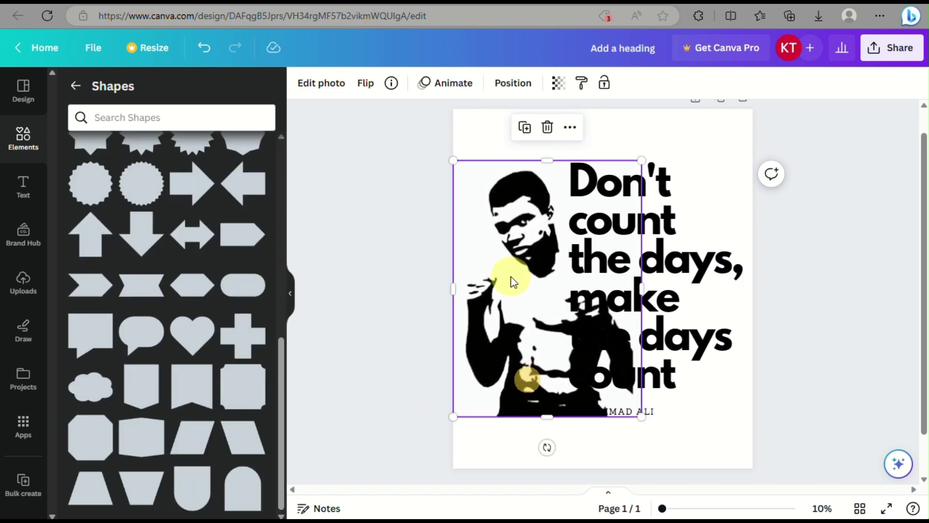
double_click(536, 289)
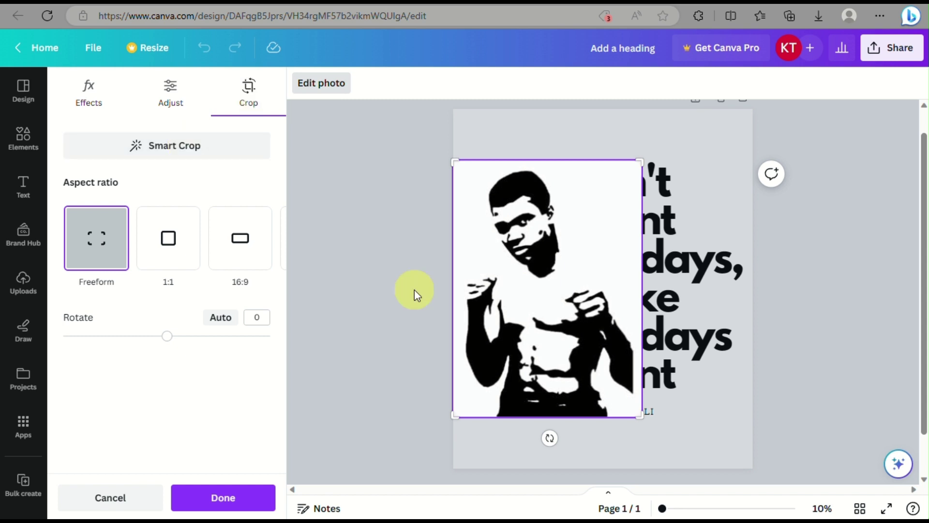
drag(645, 417, 568, 426)
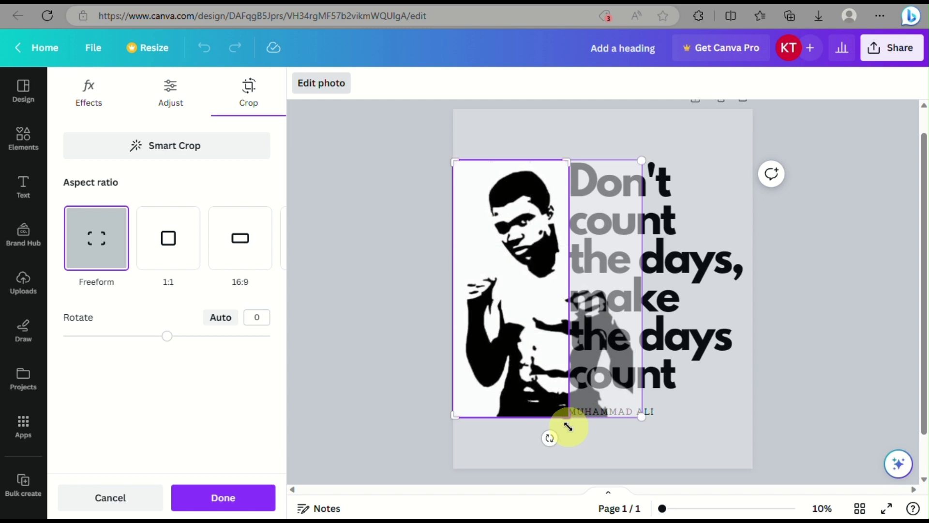
click(753, 422)
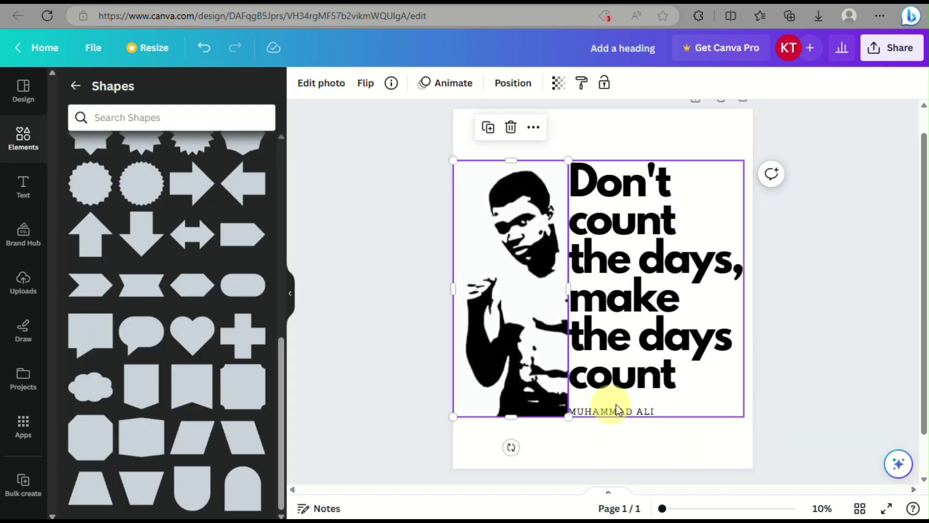
click(628, 415)
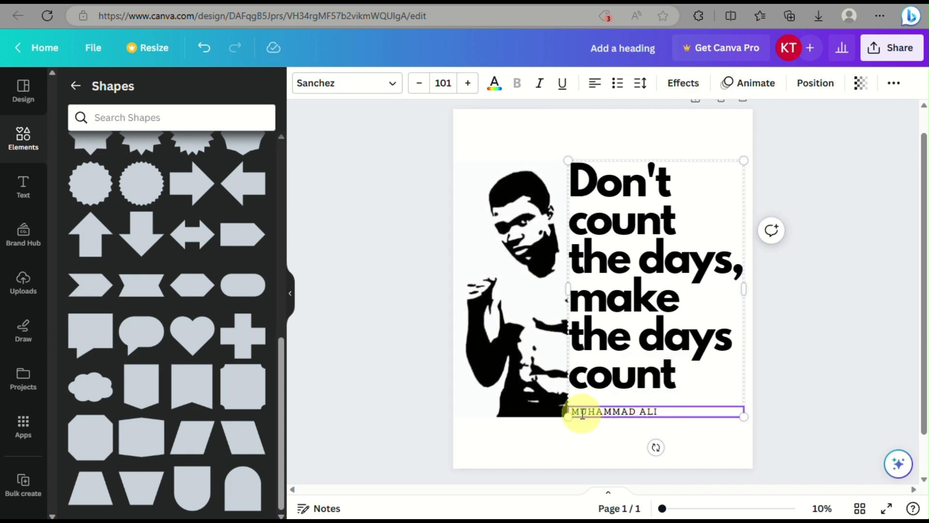
Step: Select the boxer image, the page, and the quote group, then show the uploads library
click(533, 292)
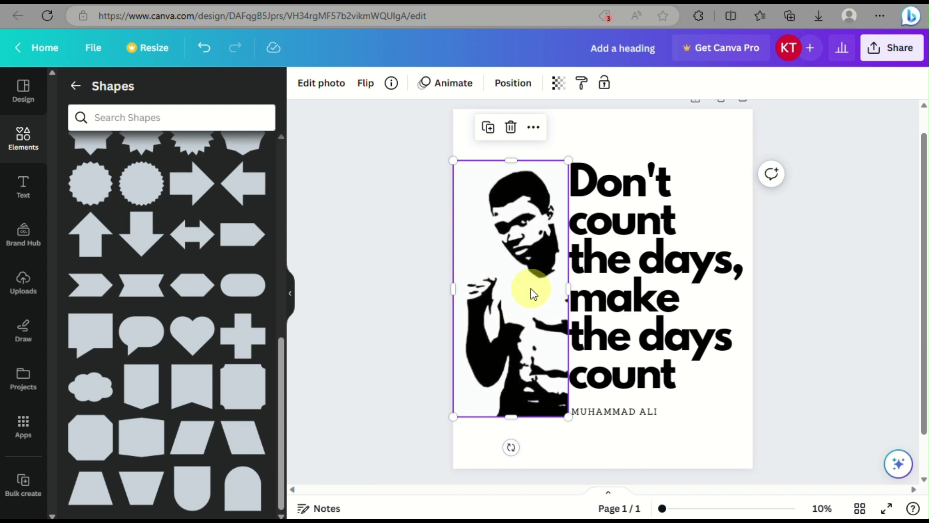
click(704, 130)
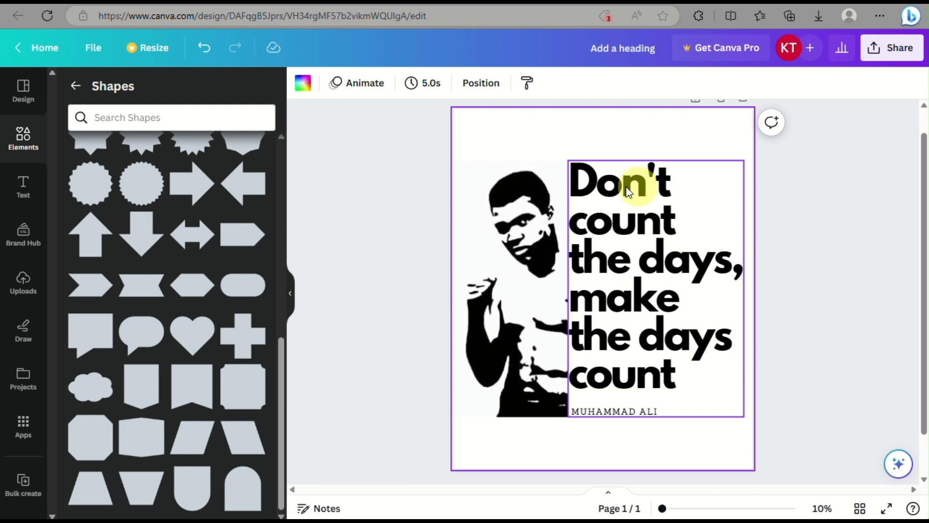
click(701, 188)
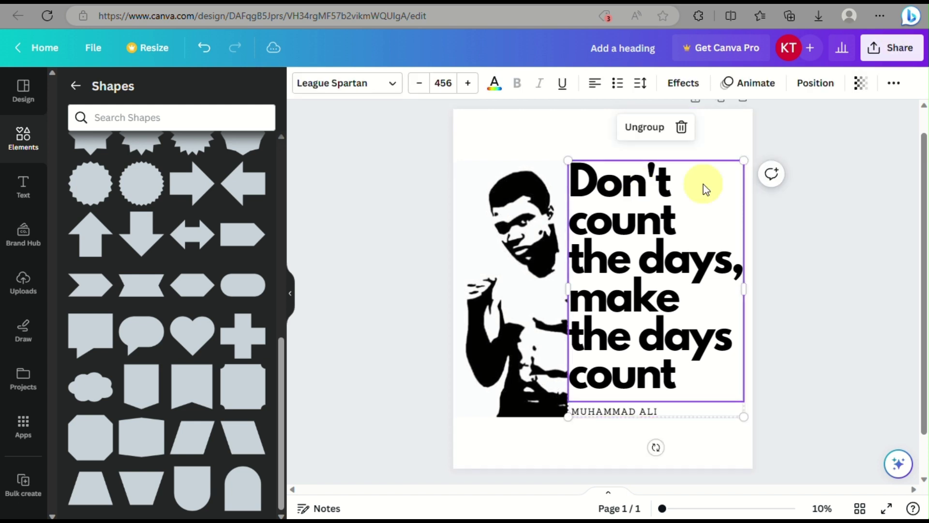
click(895, 54)
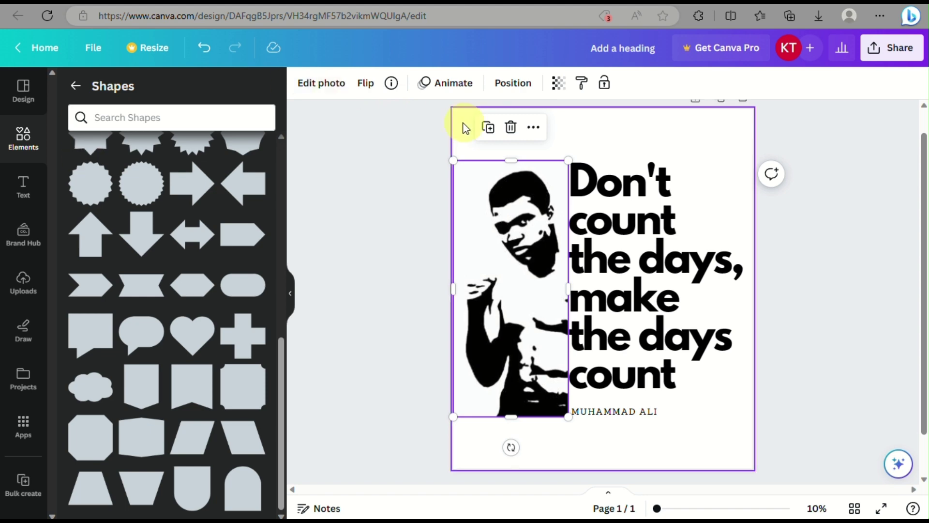
click(23, 275)
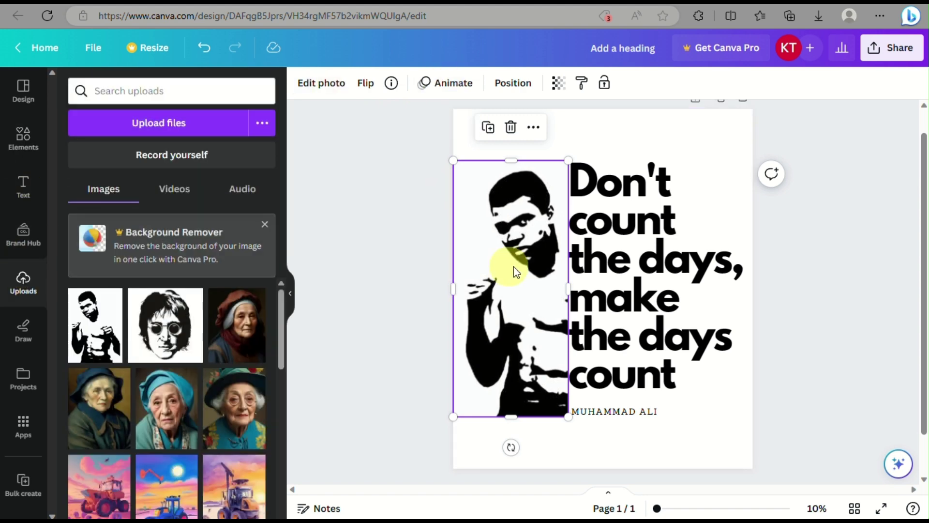
Step: In the boxer image's Adjust settings, undo a temperature change and raise vibrance to 100
click(339, 83)
click(180, 109)
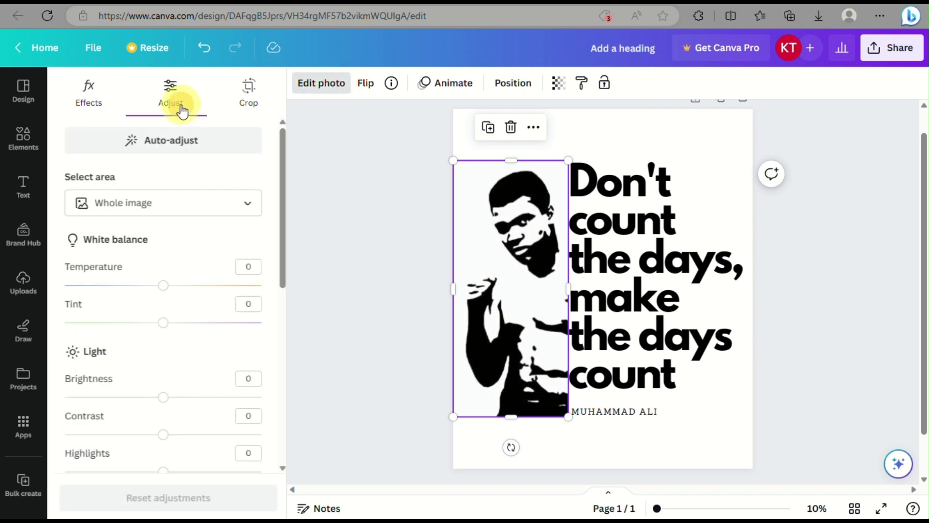
drag(163, 287, 152, 304)
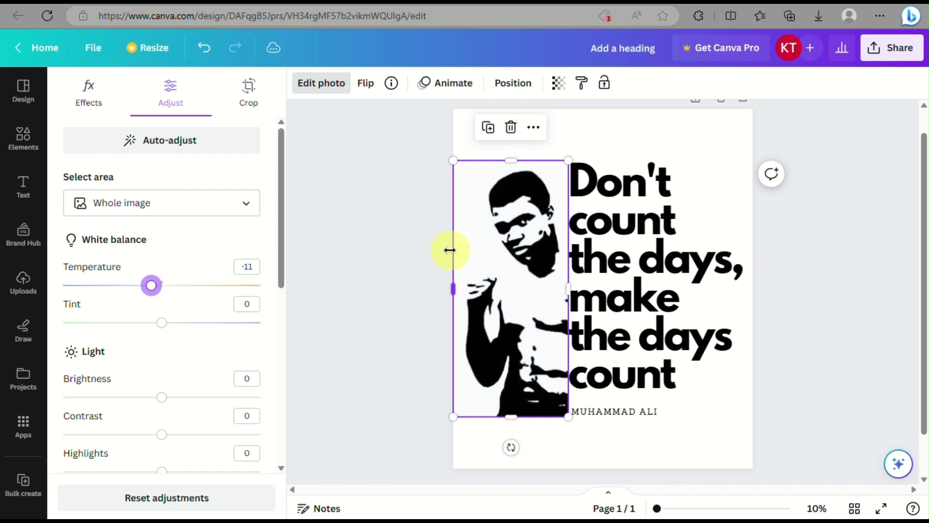
click(204, 48)
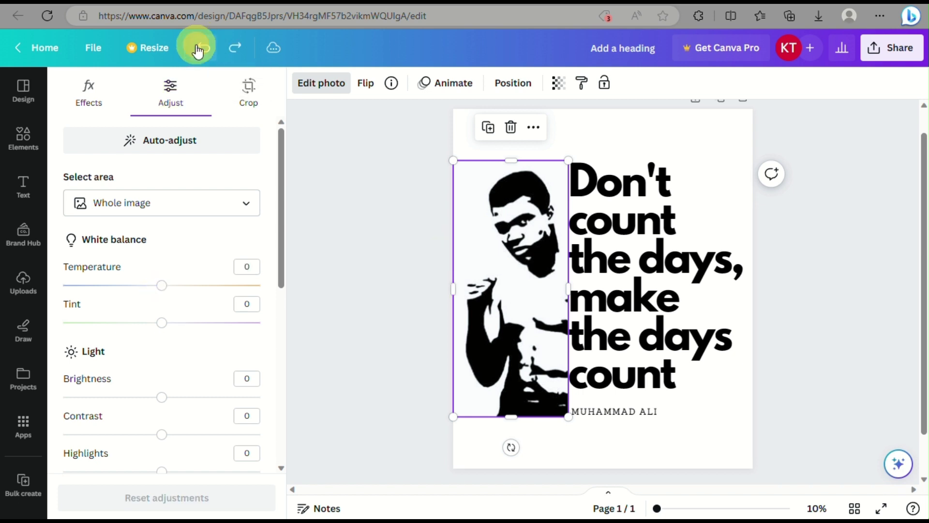
scroll(150, 397, down, 8)
mouse_move(161, 271)
mouse_down()
mouse_move(309, 292)
mouse_move(137, 276)
mouse_move(164, 280)
mouse_up()
Step: Export the Canva quote design as a PNG, saved as Add a heading.png
click(418, 294)
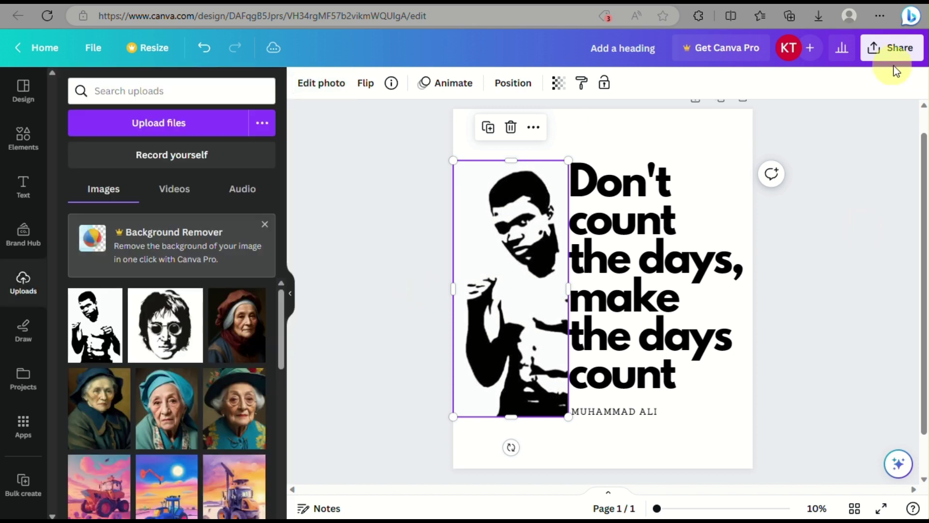
click(890, 47)
scroll(757, 357, down, 1)
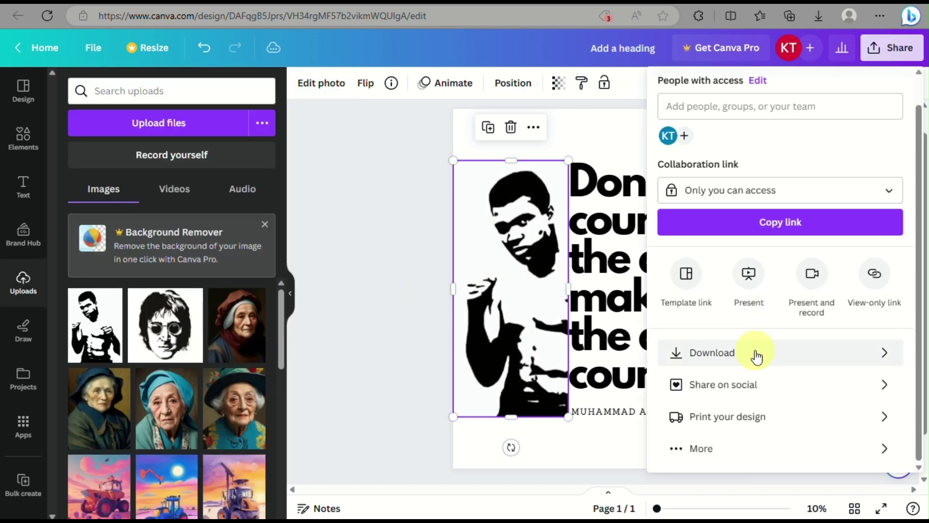
click(756, 357)
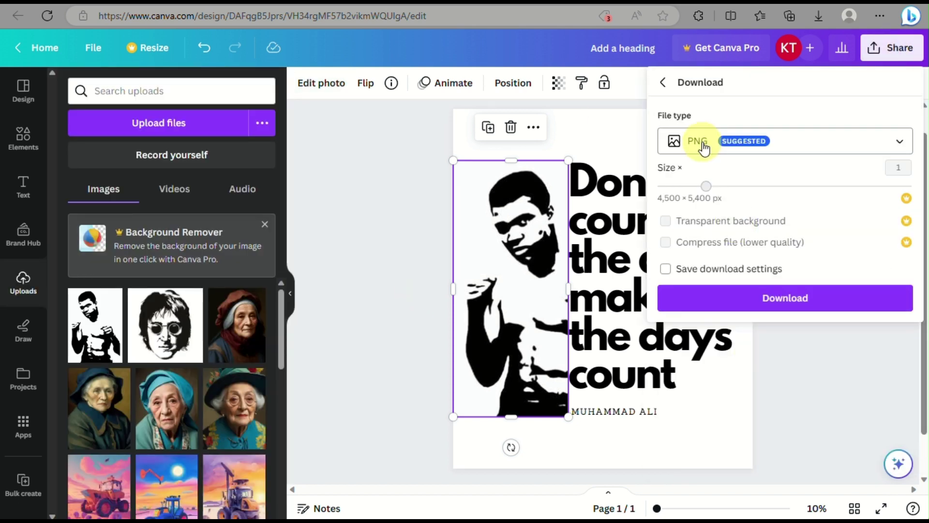
click(759, 296)
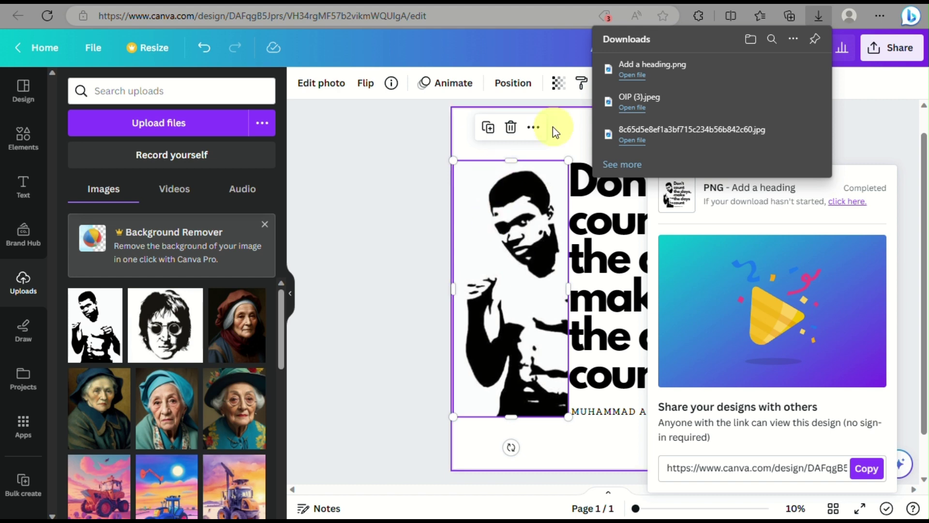
click(381, 183)
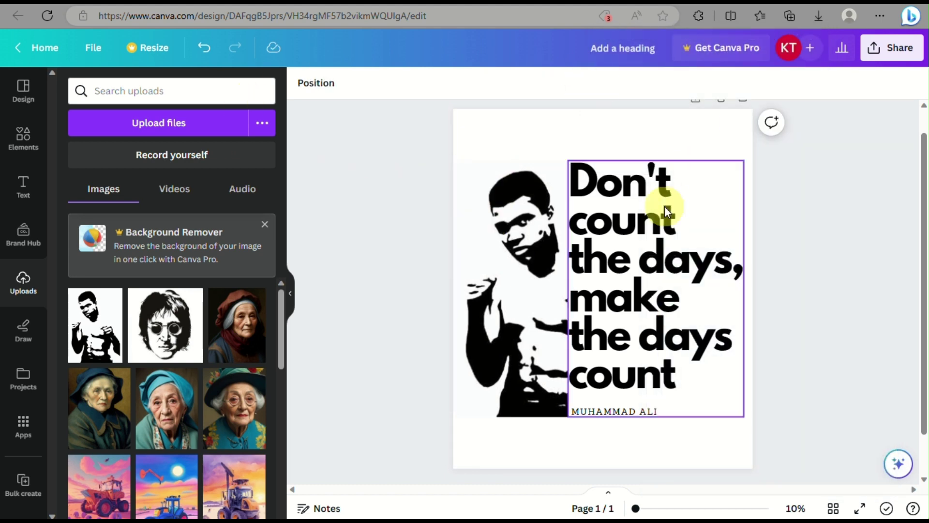
Step: Search Bing for 'pixlecut' in a new Edge tab
key(ctrl+t)
click(518, 14)
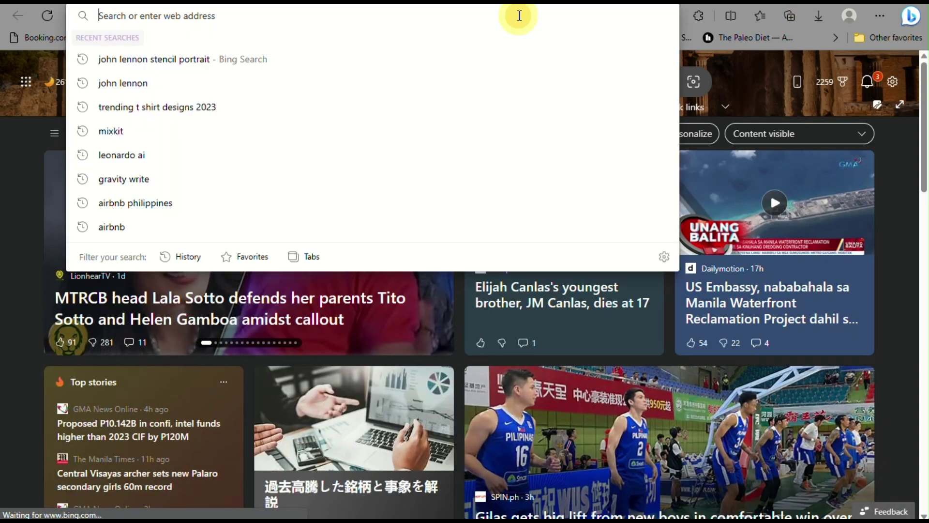
text(p)
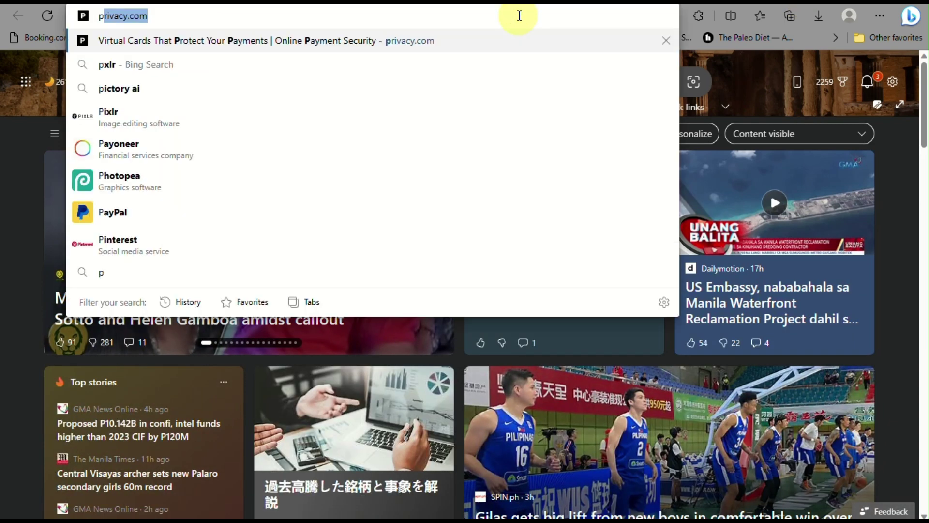
text(ixl)
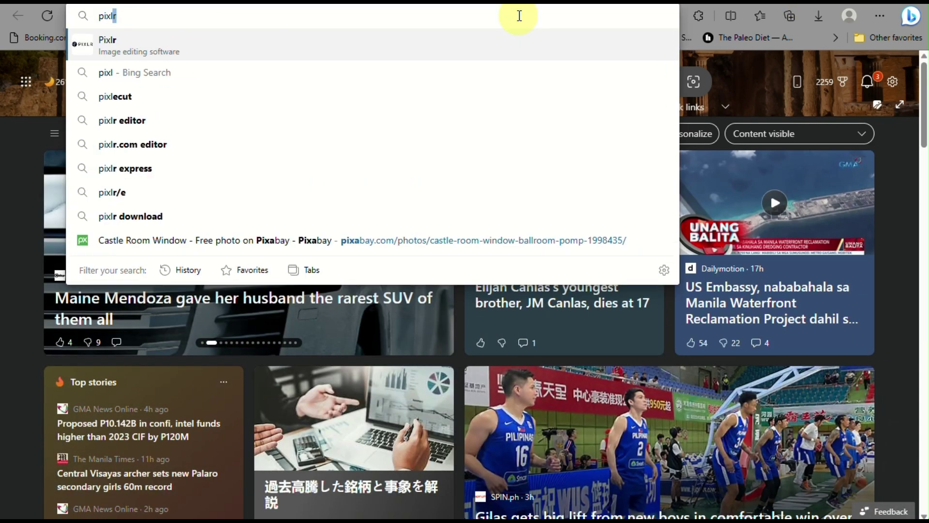
click(435, 99)
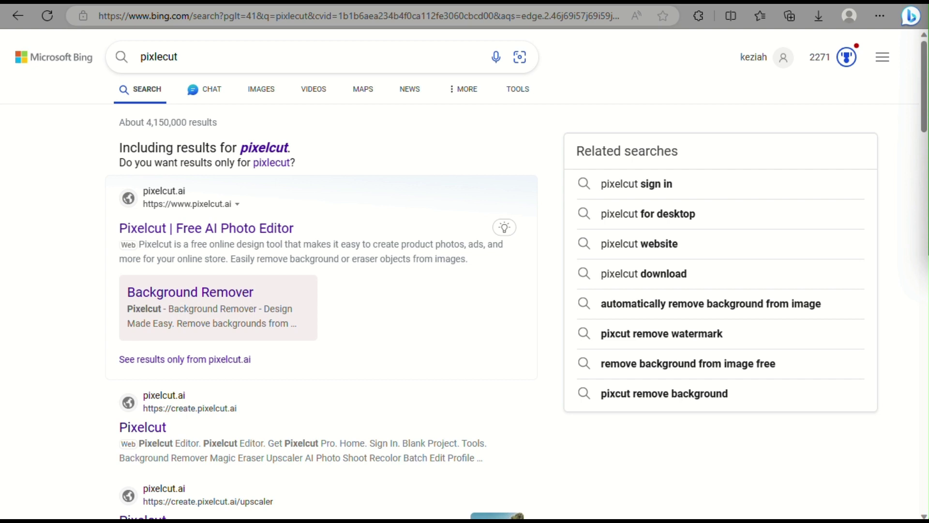
Step: Open Pixelcut's home page from the Bing results and launch its Background Remover tool
click(174, 295)
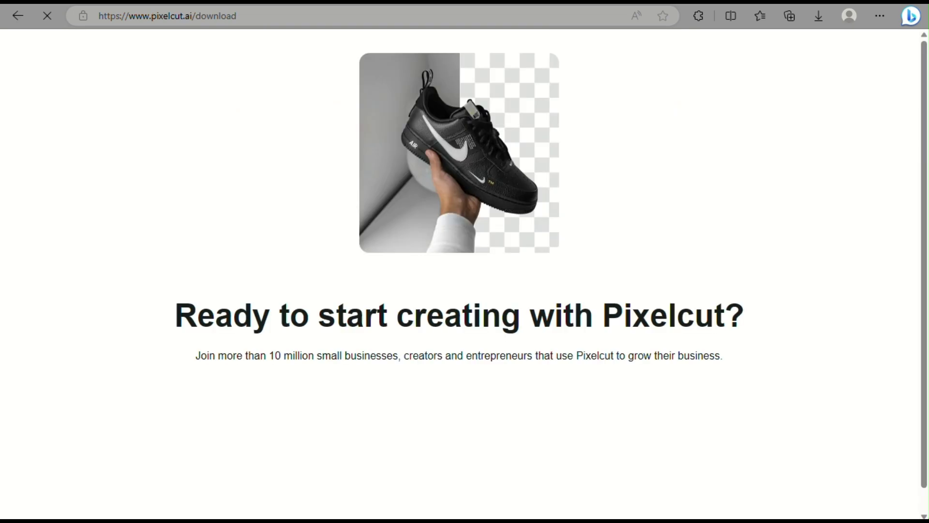
scroll(624, 426, up, 1)
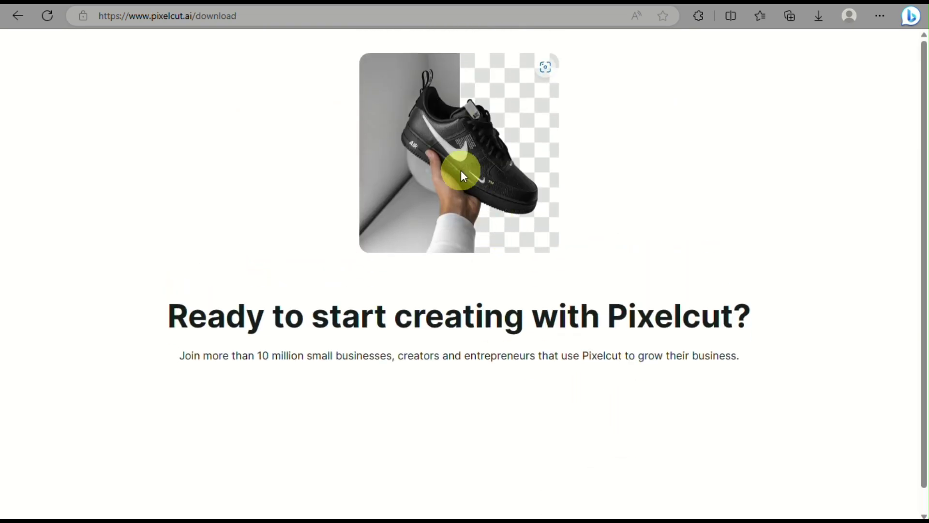
scroll(518, 301, down, 1)
scroll(484, 194, up, 1)
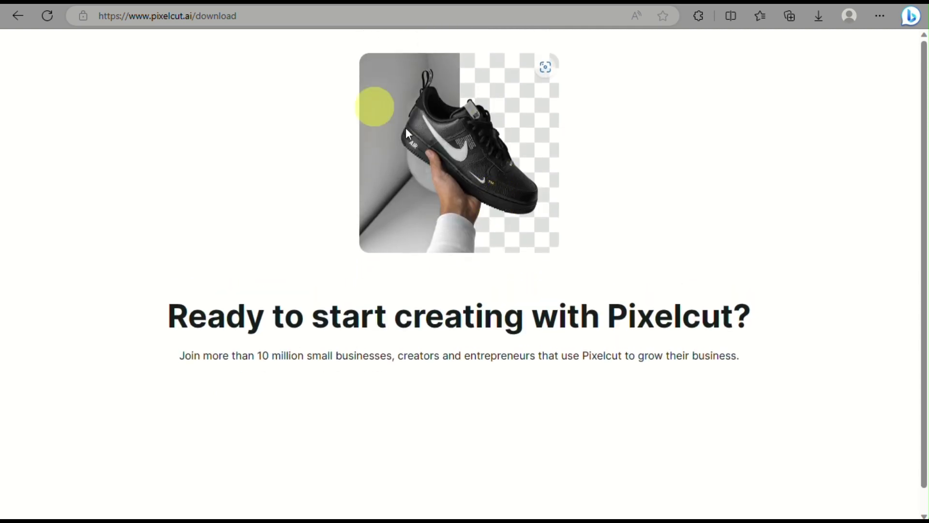
click(19, 14)
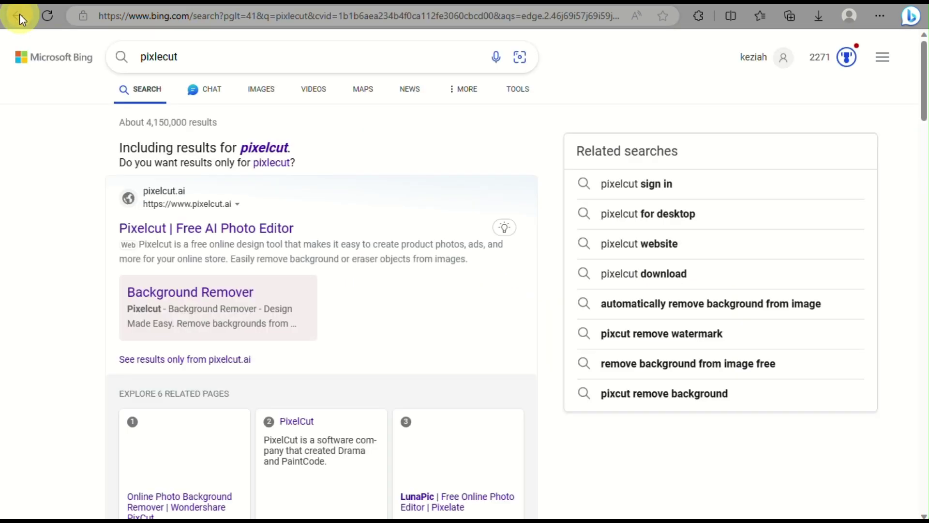
click(223, 236)
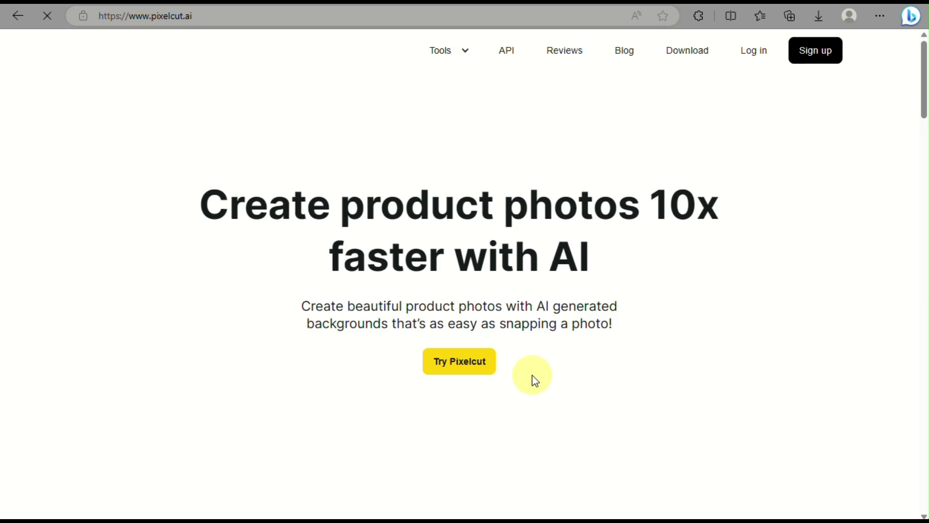
scroll(454, 368, down, 5)
scroll(454, 367, down, 10)
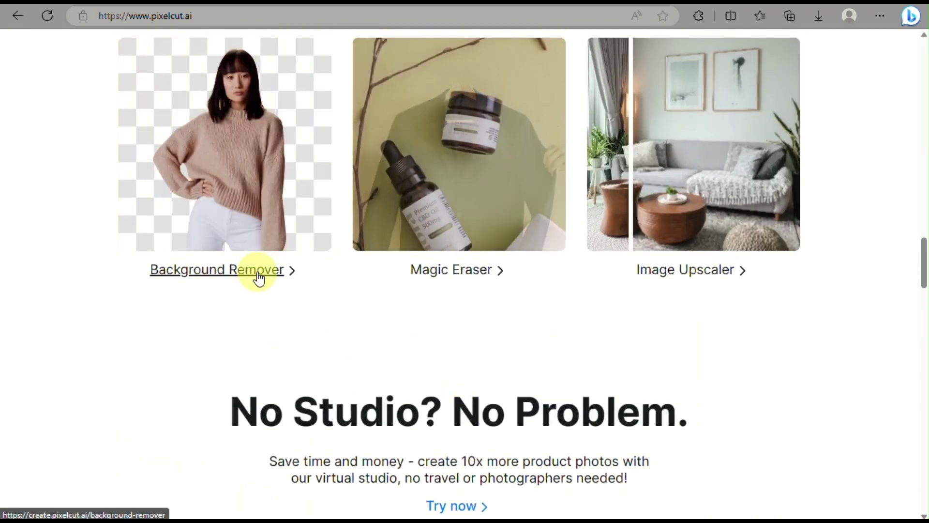
click(258, 275)
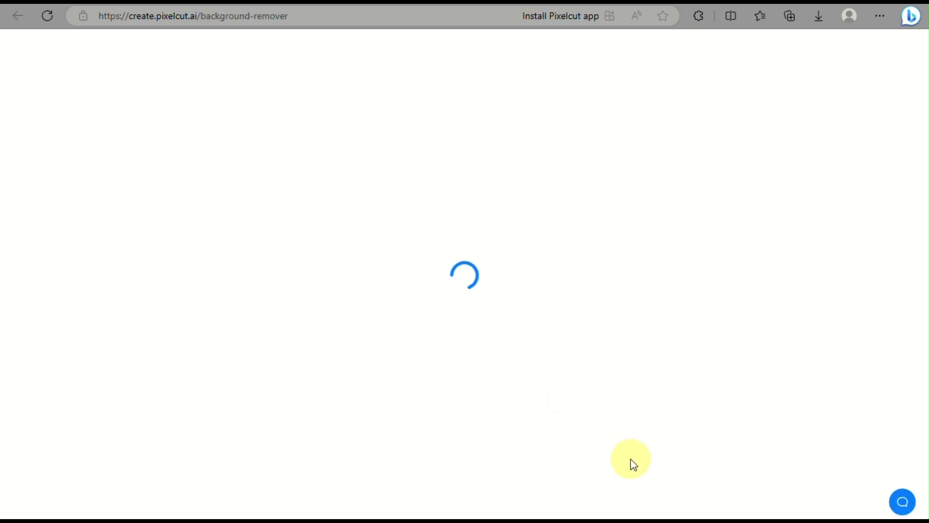
Step: Drop the downloaded Add a heading.png quote design into Pixelcut's background remover
key(alt+Tab)
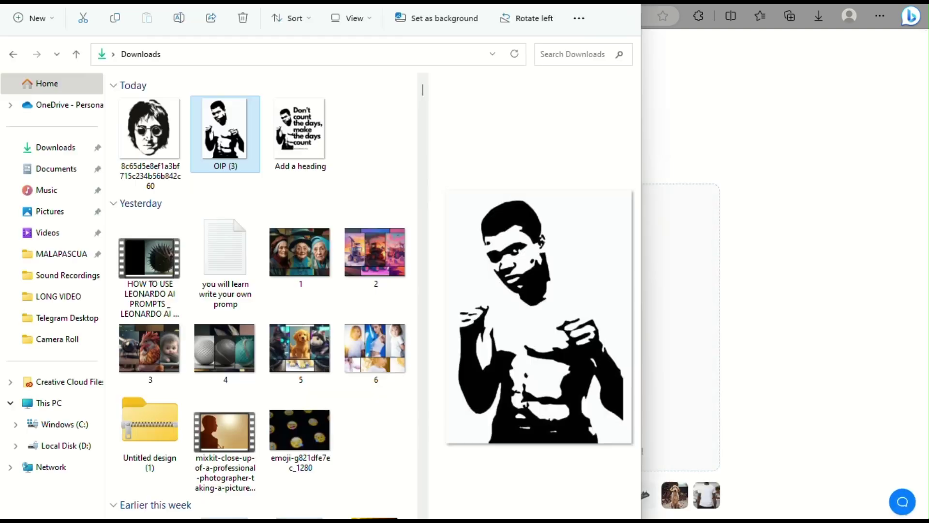
click(316, 150)
drag(315, 150, 688, 250)
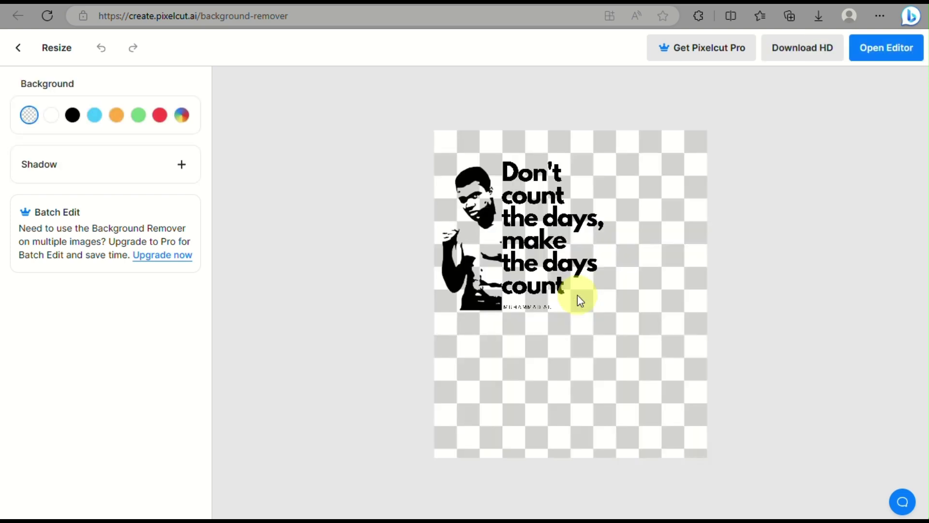
Step: Enlarge and centre the cut-out quote design on the Pixelcut canvas
click(555, 271)
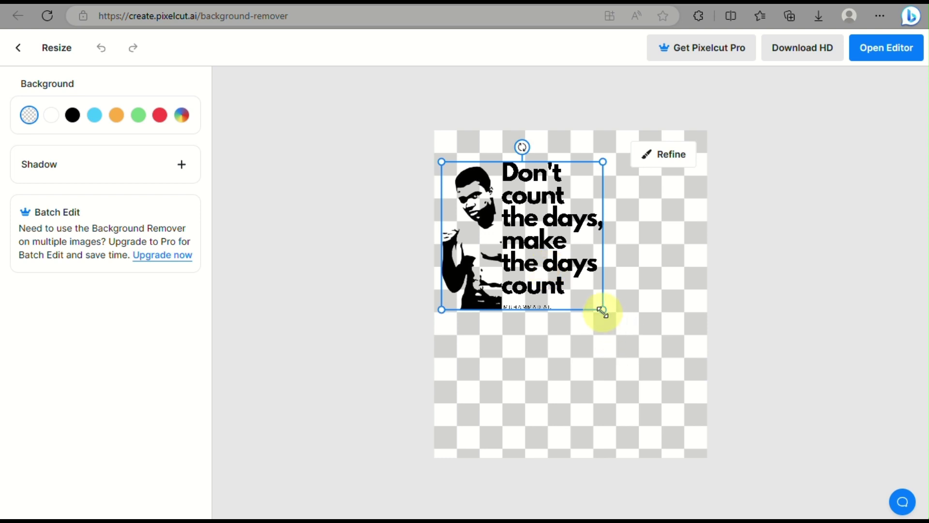
drag(603, 309, 711, 446)
drag(637, 369, 629, 367)
mouse_move(703, 414)
mouse_down()
mouse_move(708, 422)
mouse_move(691, 410)
mouse_up()
drag(579, 283, 597, 282)
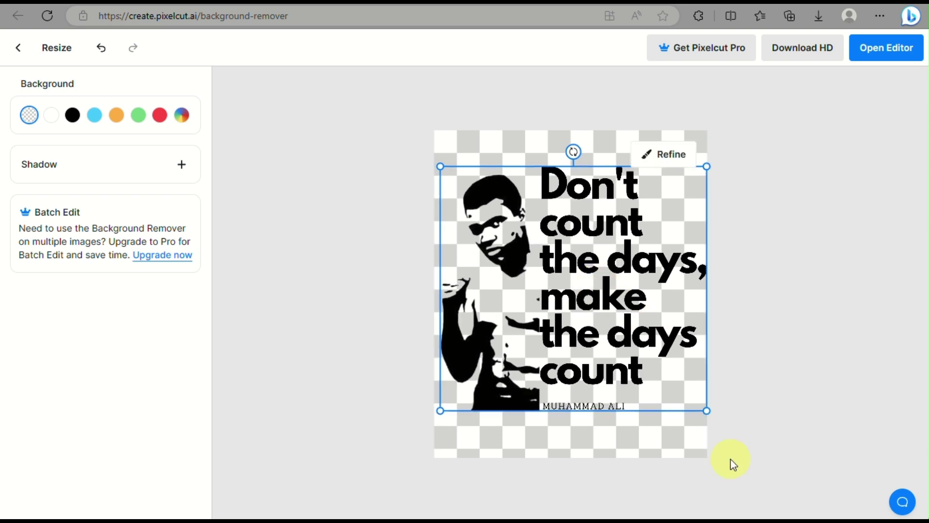
drag(706, 410, 696, 407)
drag(648, 365, 647, 365)
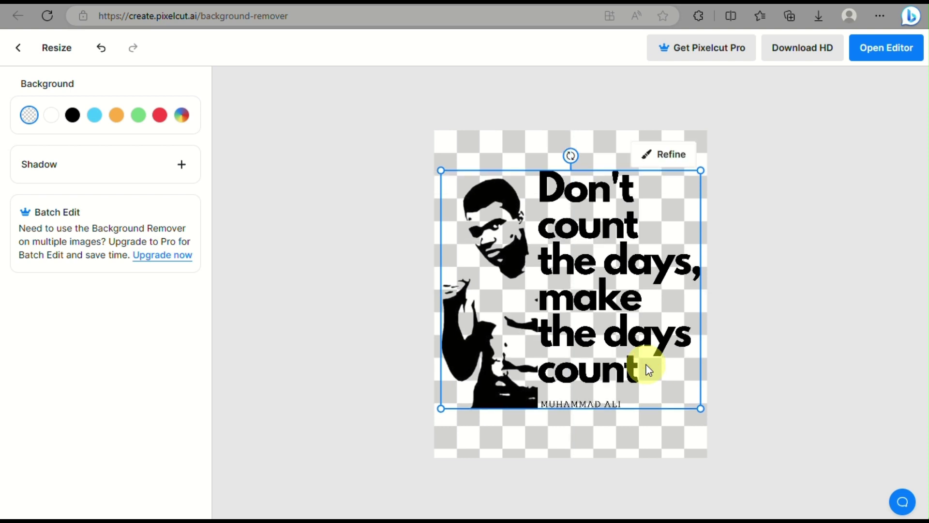
Step: Download the background-removed image in HD and return to the Bing results
click(817, 54)
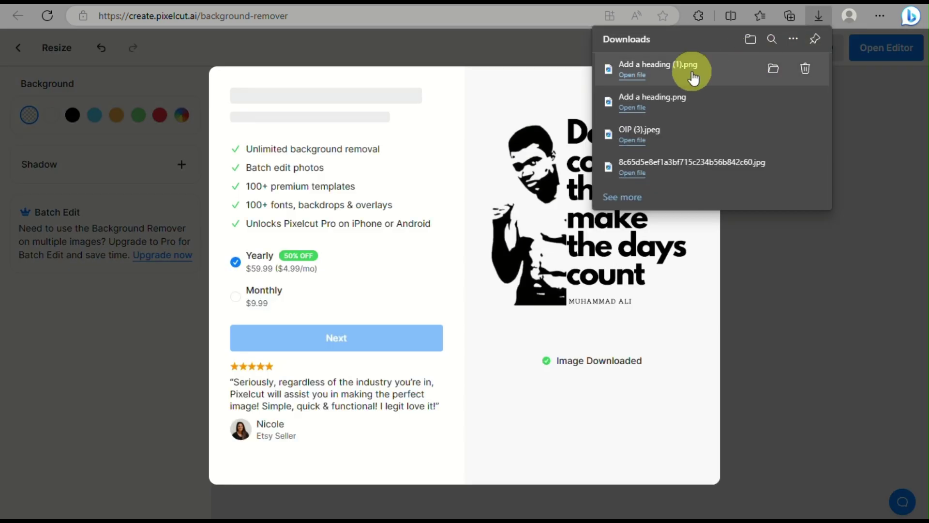
click(847, 213)
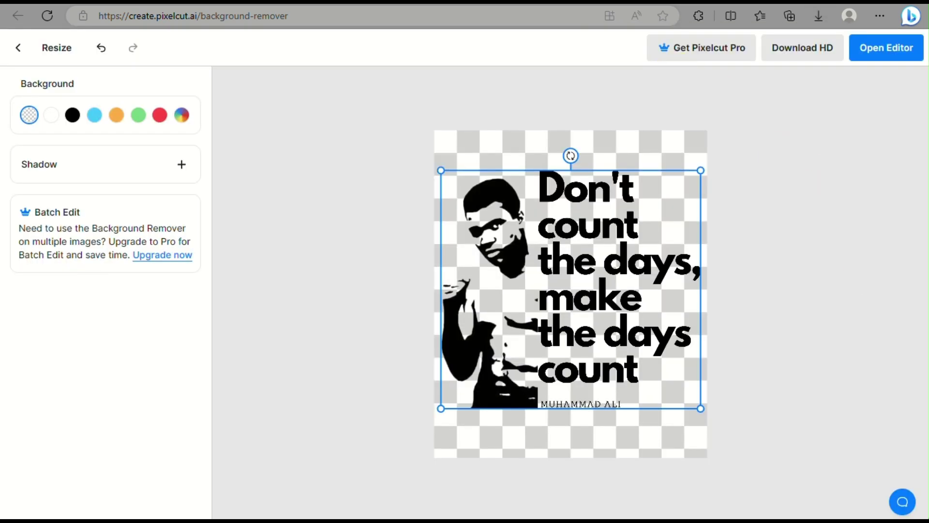
key(alt+Left)
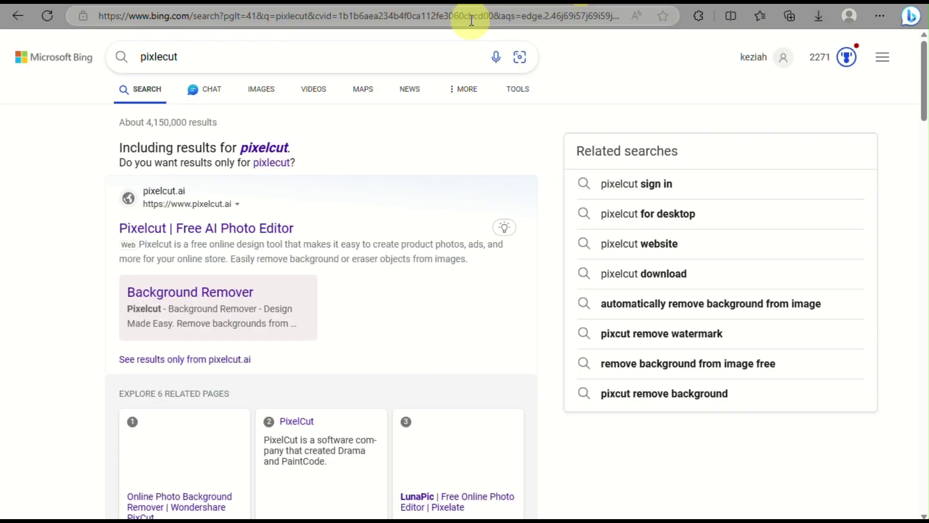
Step: Go to Redbubble, open Manage Portfolio from the profile menu, and choose Add new work
click(472, 20)
text(redbubble.com/explore/for-you/)
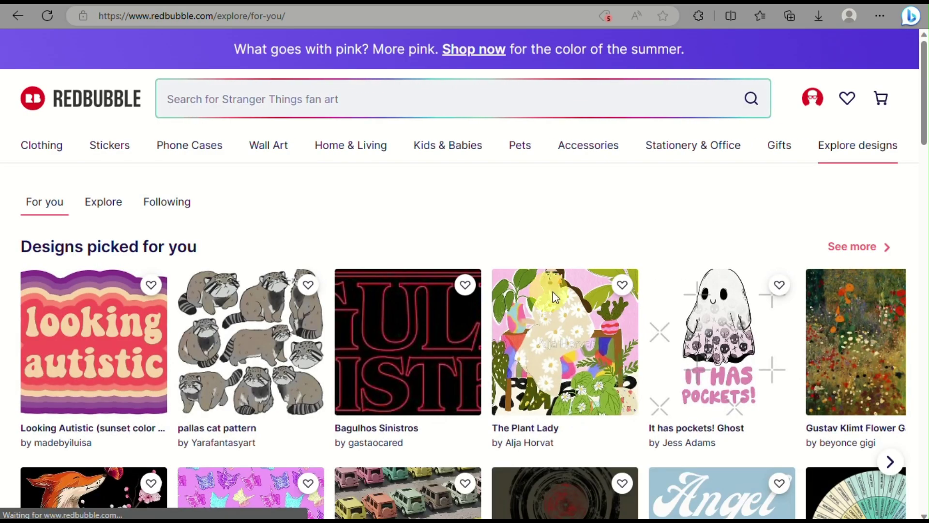
scroll(503, 363, down, 6)
scroll(503, 363, up, 4)
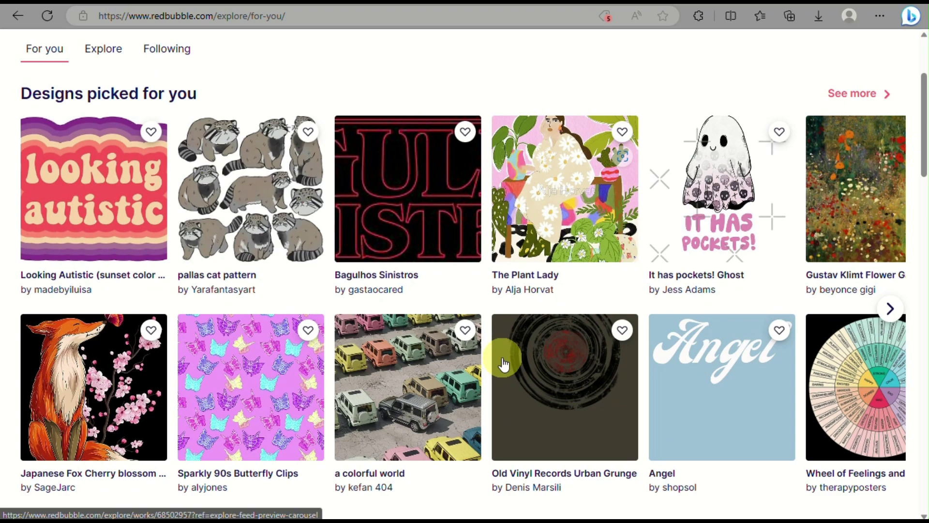
scroll(356, 336, down, 8)
scroll(357, 337, up, 11)
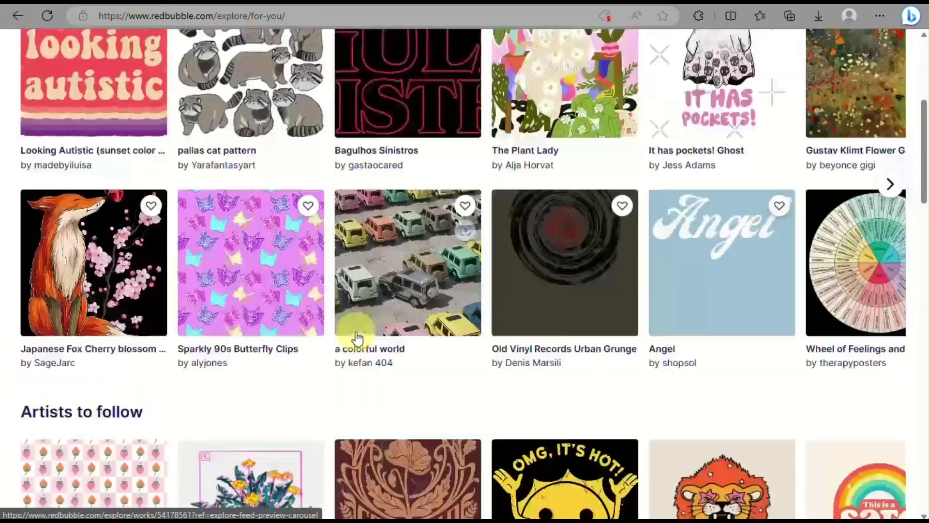
mouse_move(813, 97)
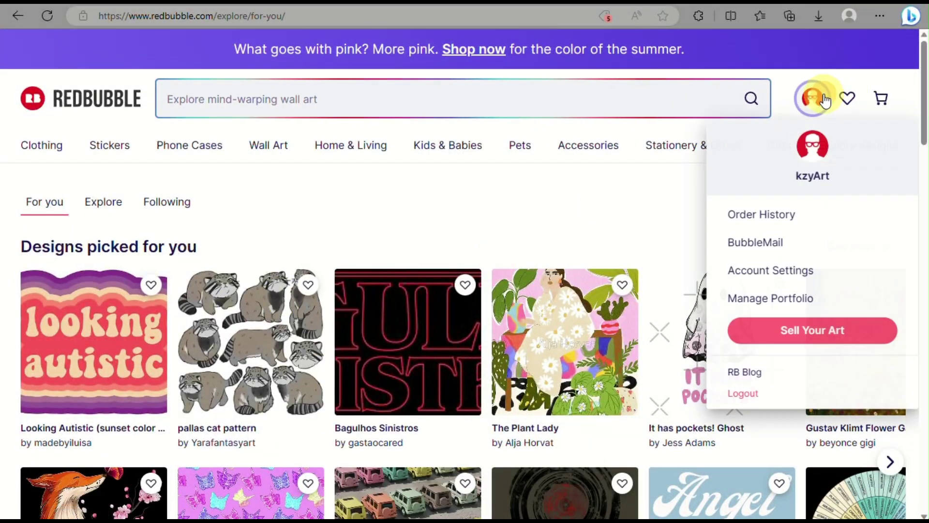
drag(777, 334, 762, 201)
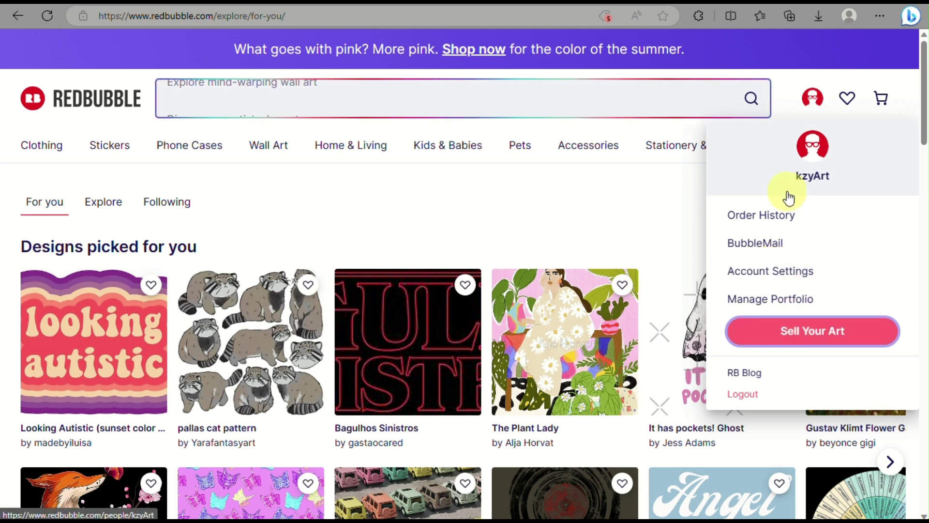
click(762, 305)
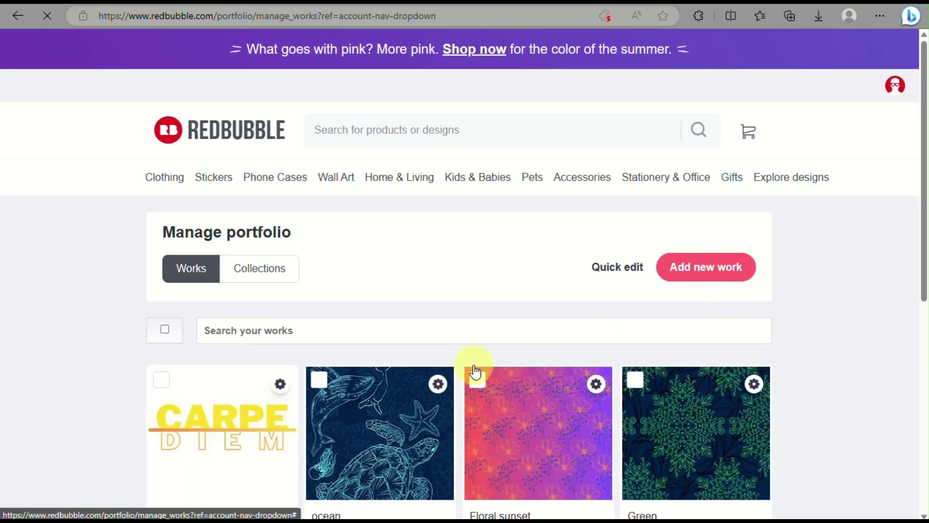
click(722, 267)
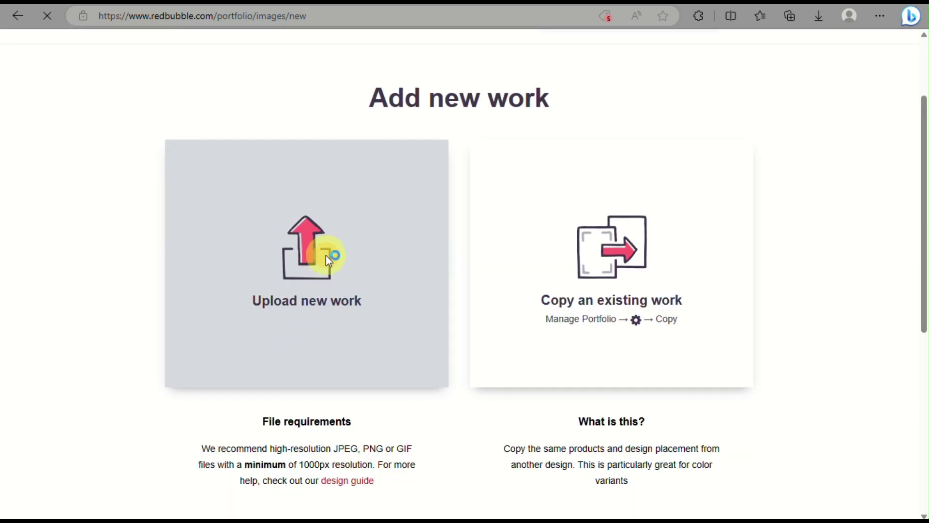
Step: Upload Add a heading (1) from Downloads as the new work's image
click(326, 254)
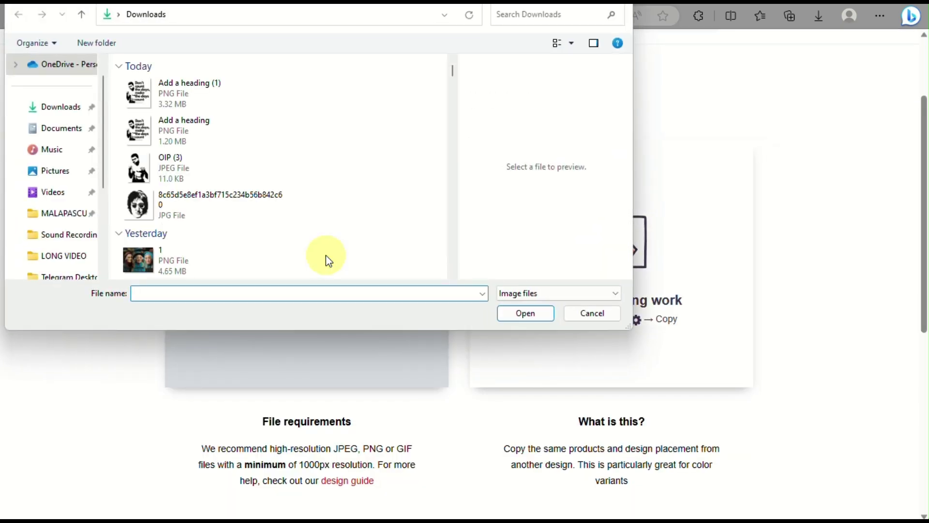
click(209, 108)
click(525, 314)
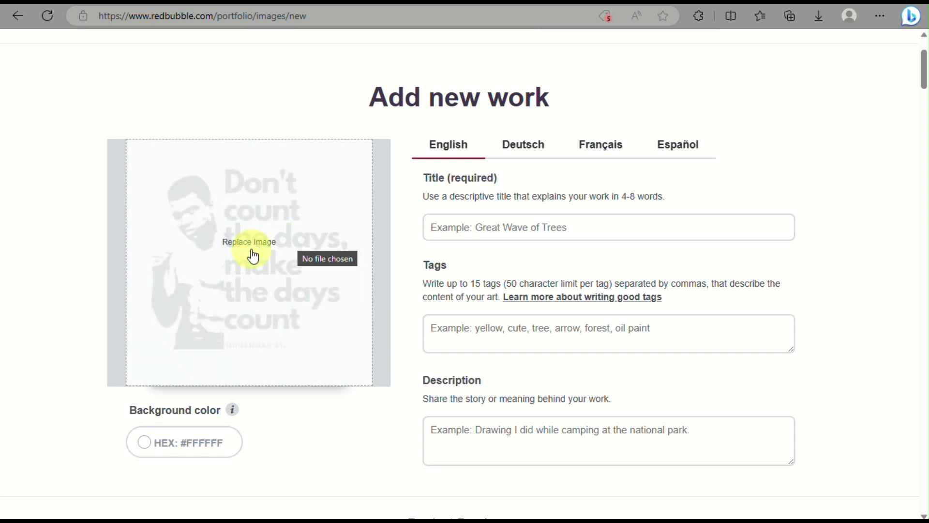
click(222, 325)
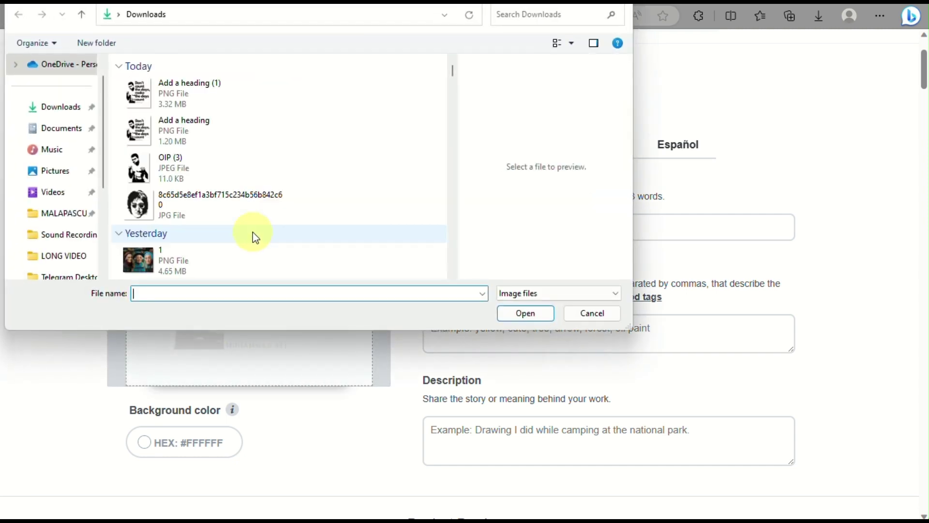
click(199, 87)
click(540, 318)
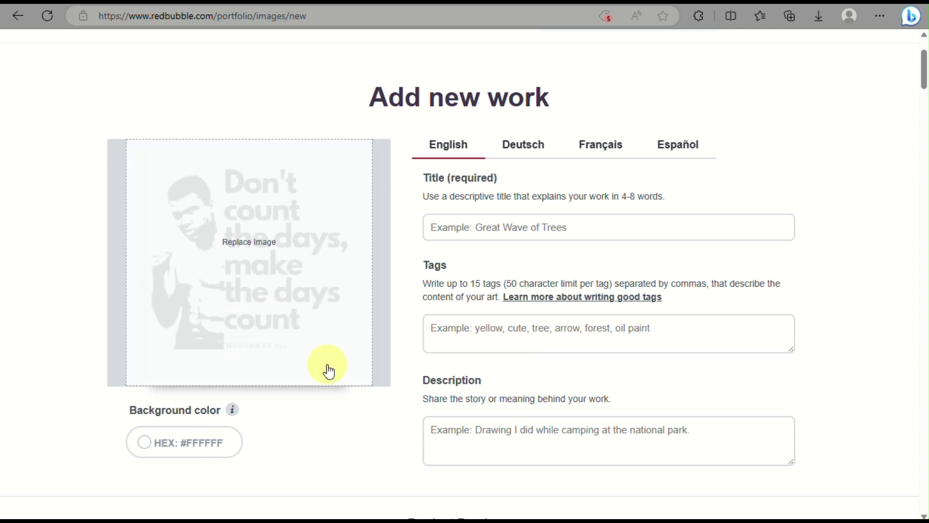
Step: Enter 'ali qoutes' as the work's title
click(514, 230)
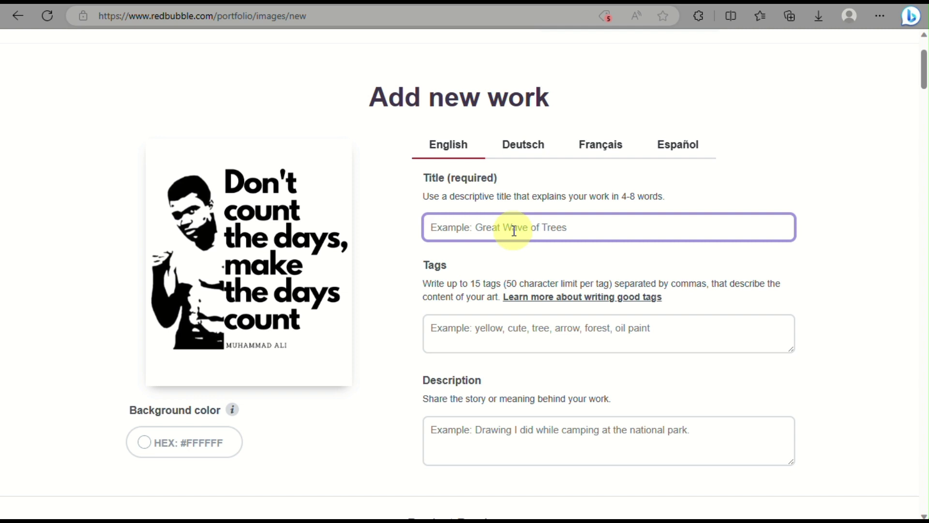
text(Muhammad Ali)
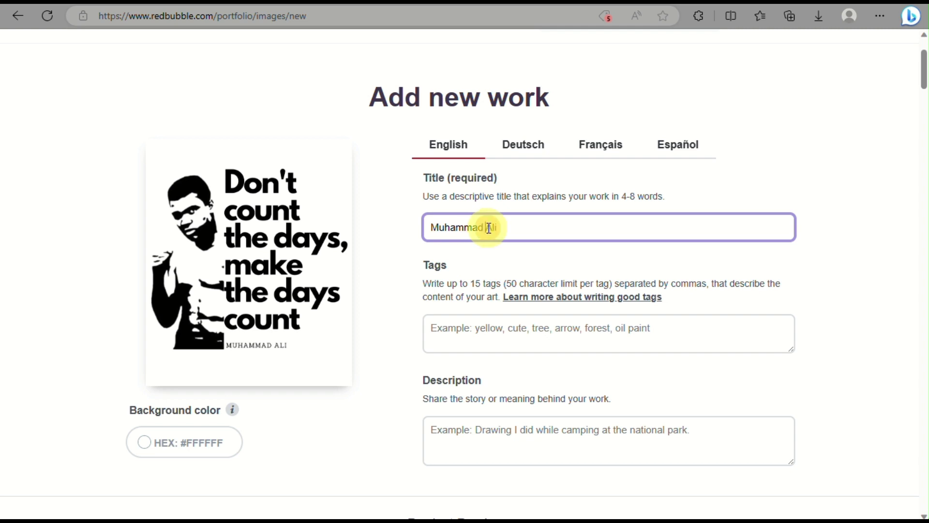
drag(487, 228, 322, 247)
key(BackSpace)
Step: Open the Large Print Clothing settings under Product Previews
scroll(484, 239, down, 6)
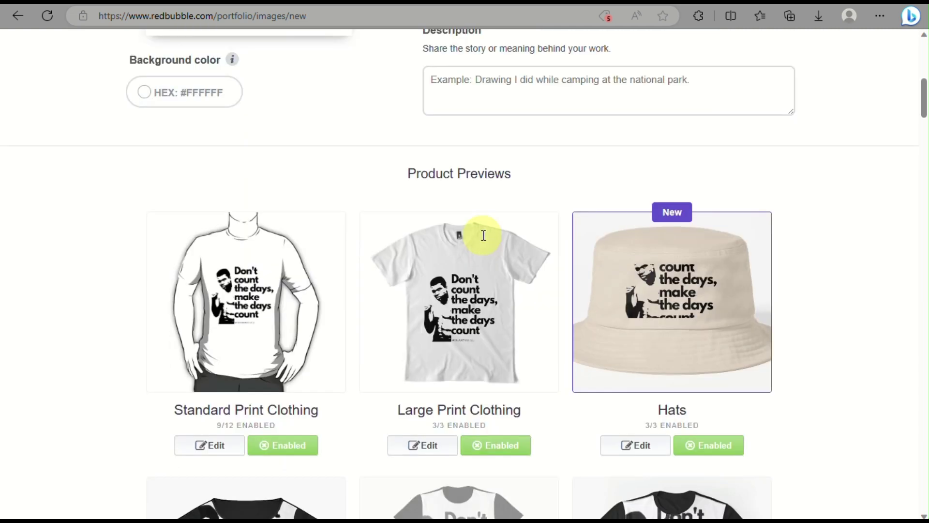
scroll(484, 239, up, 2)
scroll(484, 240, down, 4)
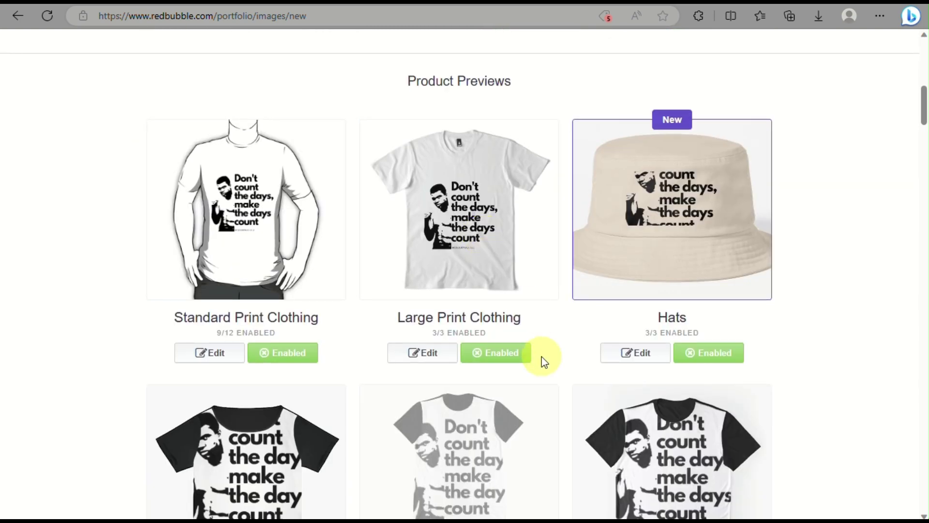
scroll(544, 359, down, 6)
scroll(543, 362, up, 5)
scroll(544, 362, up, 5)
scroll(543, 362, down, 4)
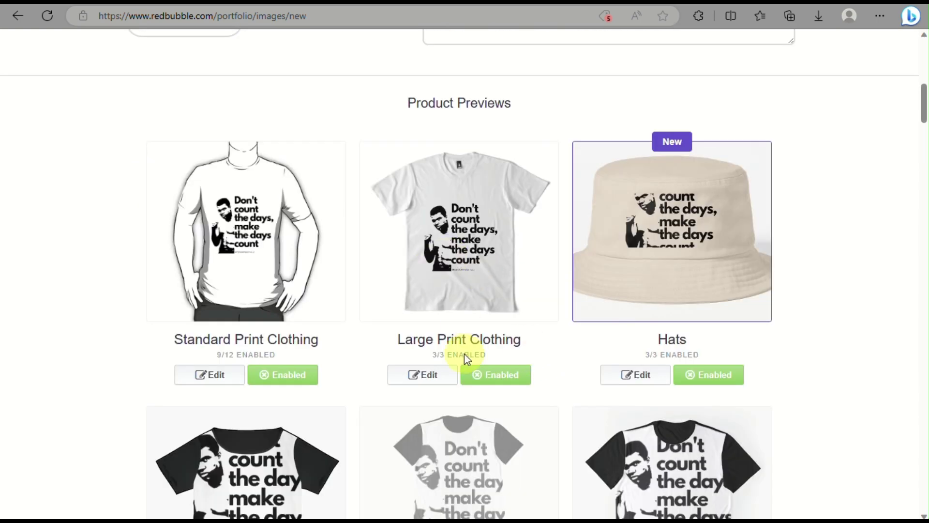
click(421, 374)
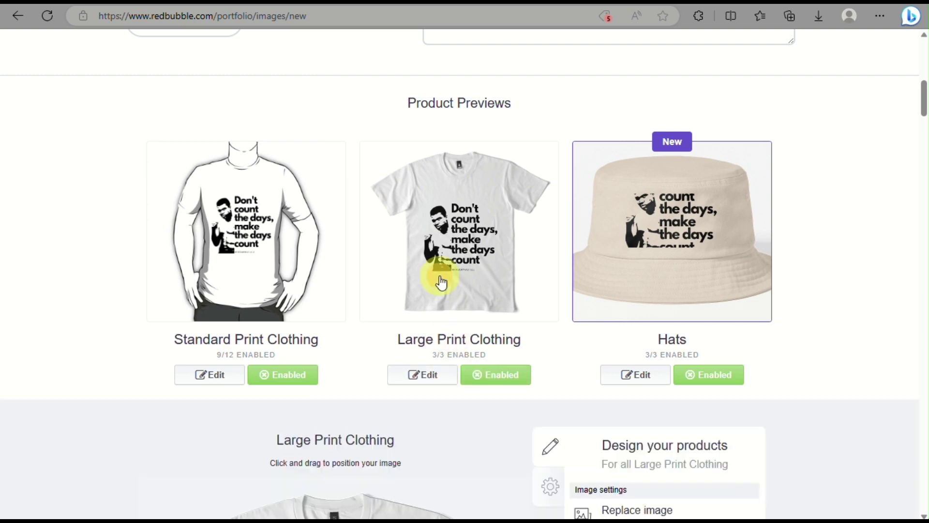
Step: Compare black, white and heather grey shirts, set white as default, and apply changes
scroll(441, 282, down, 8)
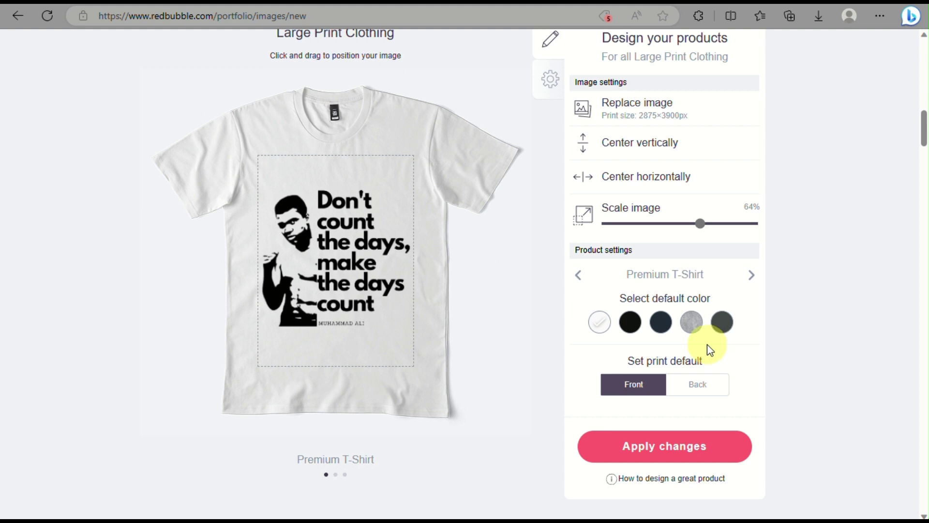
click(629, 324)
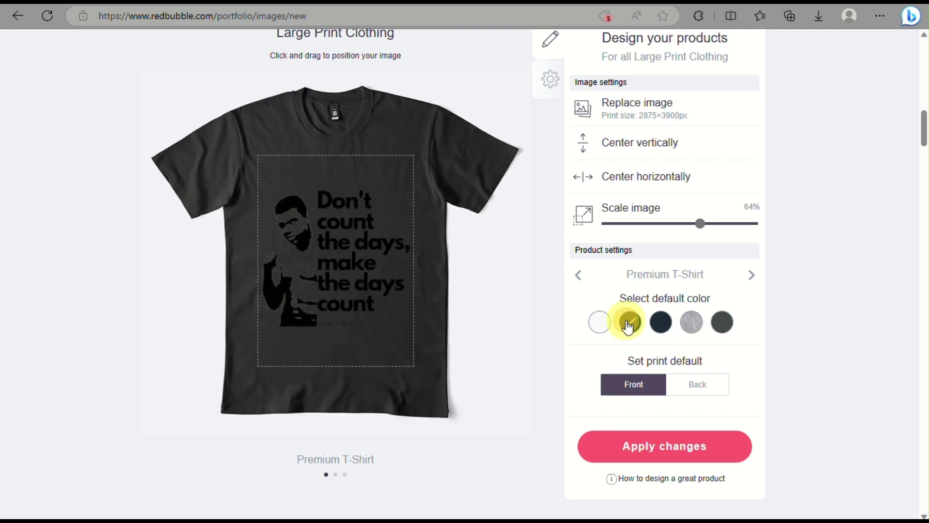
click(599, 329)
click(691, 324)
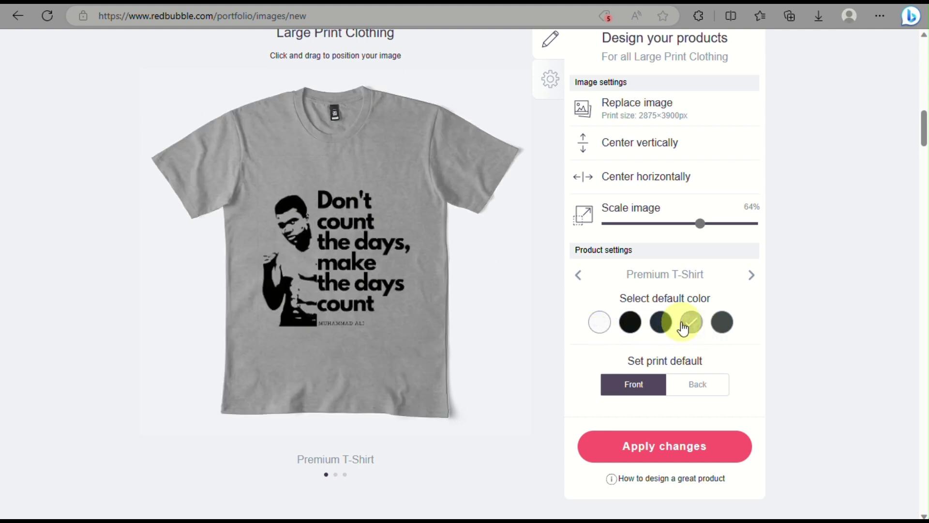
click(605, 329)
click(691, 323)
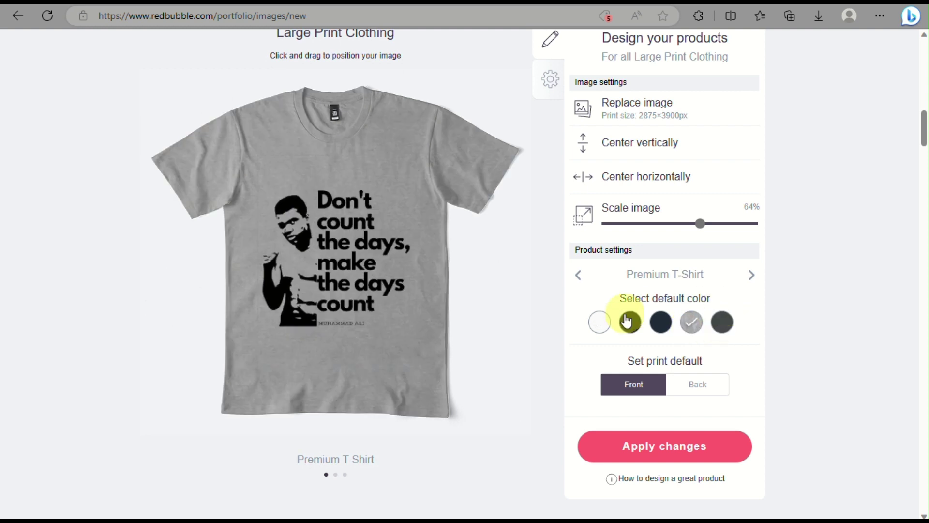
double_click(745, 279)
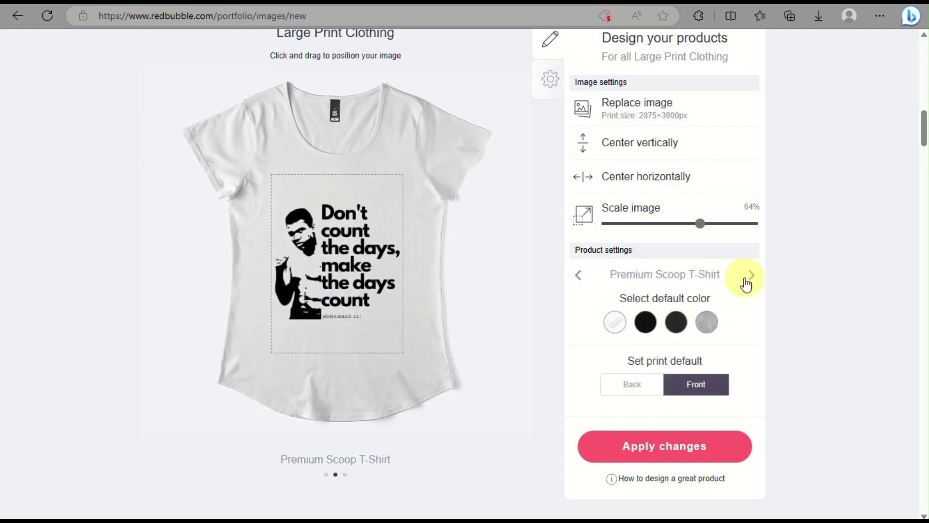
click(745, 280)
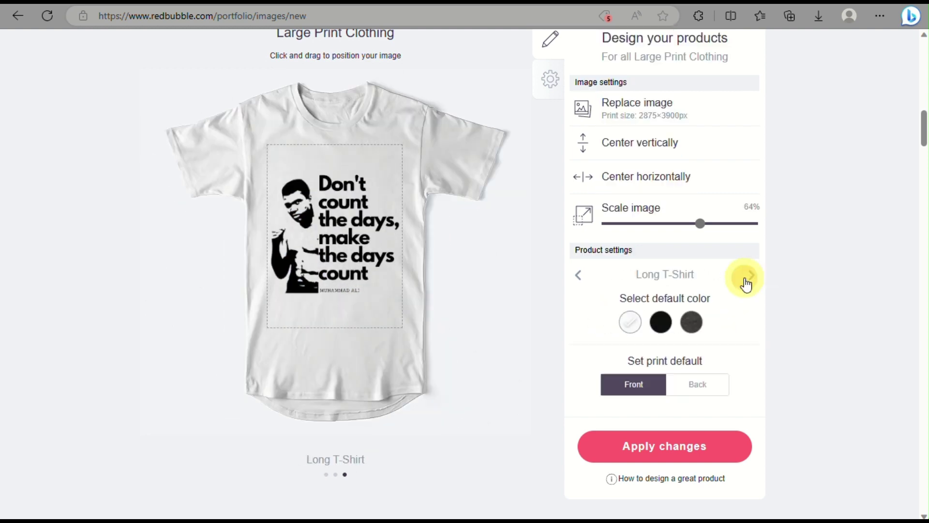
click(746, 280)
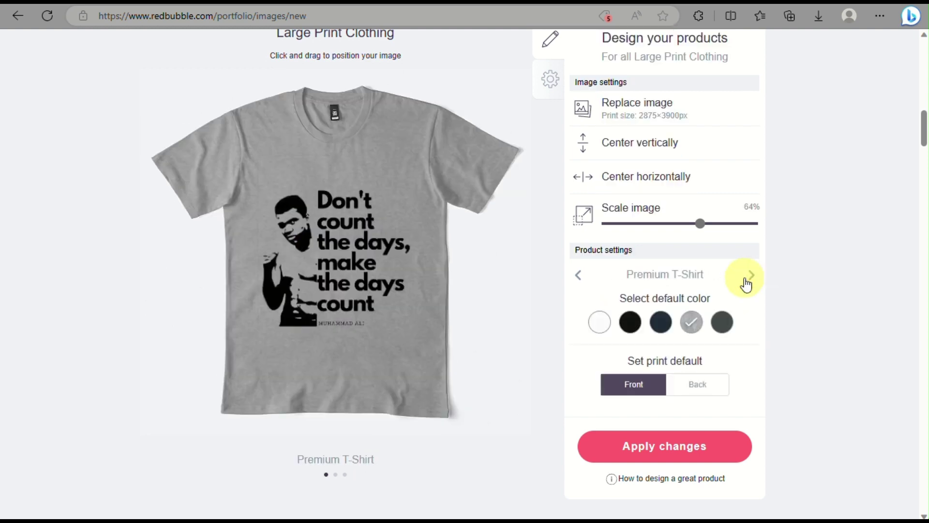
click(598, 323)
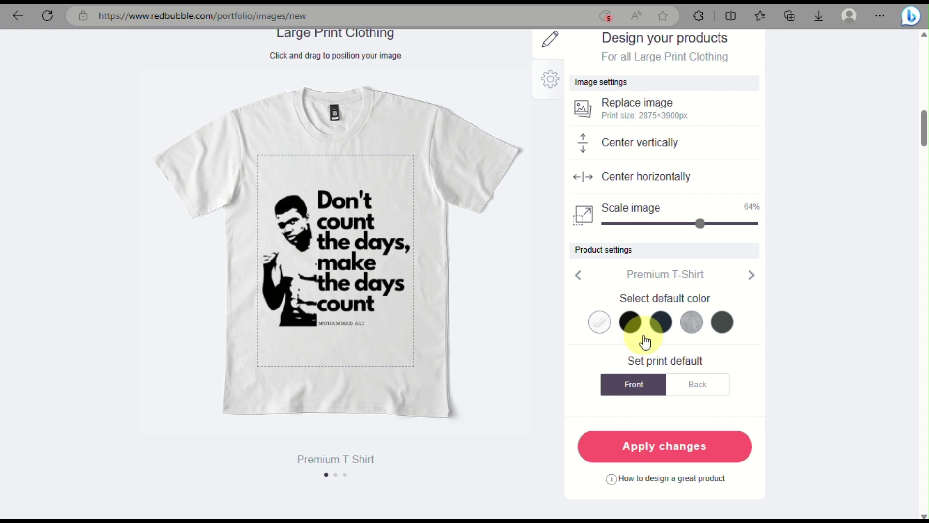
click(551, 76)
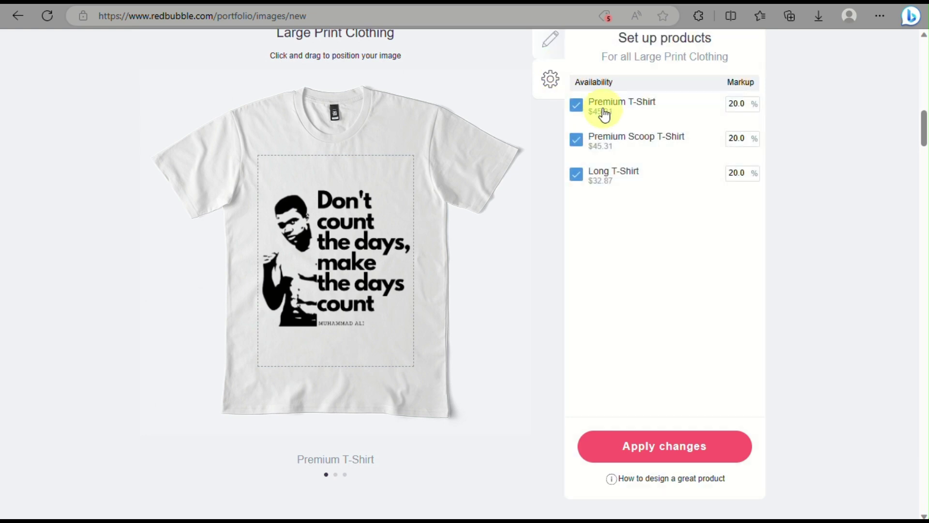
click(649, 448)
Step: Disable Standard Print Clothing, Hats, Chiffon Tops, Graphic T-Shirts, Stickers, Phone Cases, Pillows, Mouse Pads, Duvets
scroll(563, 340, up, 5)
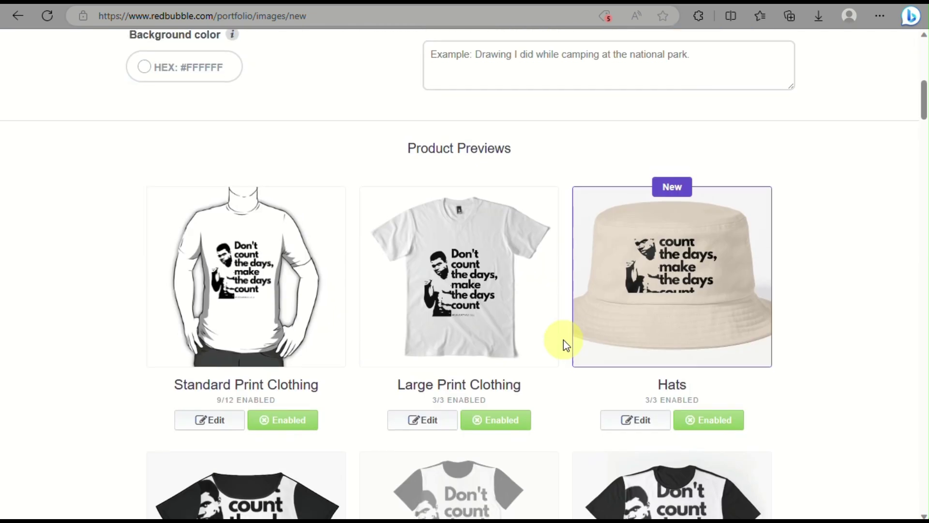
click(290, 425)
click(701, 436)
scroll(701, 438, down, 5)
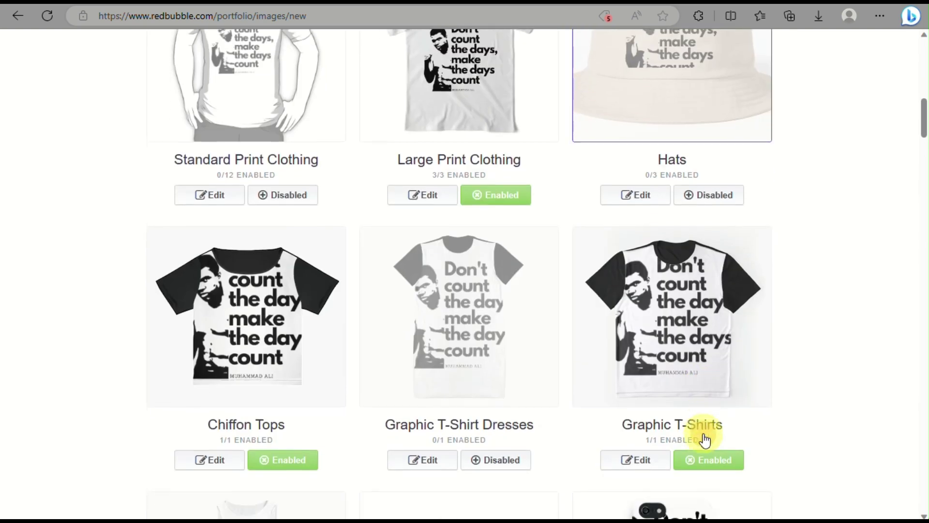
click(289, 459)
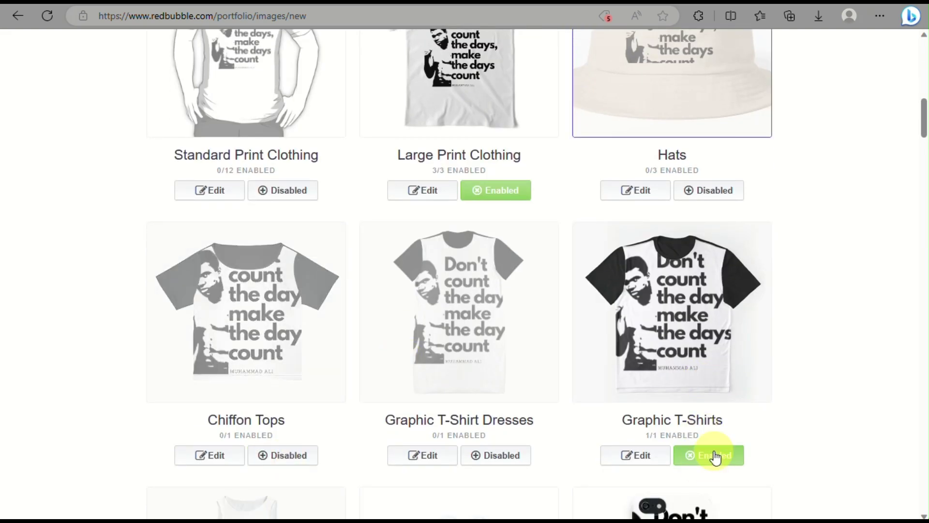
click(711, 456)
scroll(712, 457, down, 5)
click(510, 467)
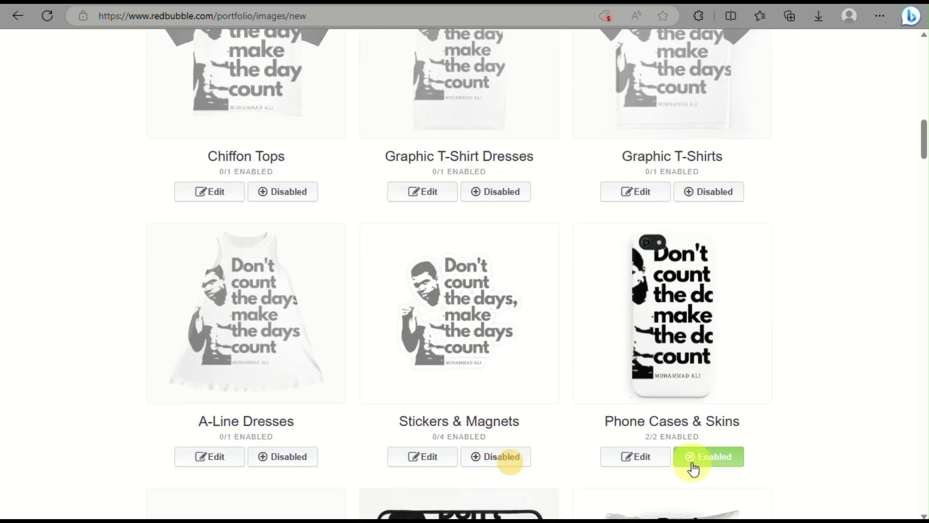
click(693, 463)
scroll(693, 463, down, 5)
click(695, 453)
click(503, 449)
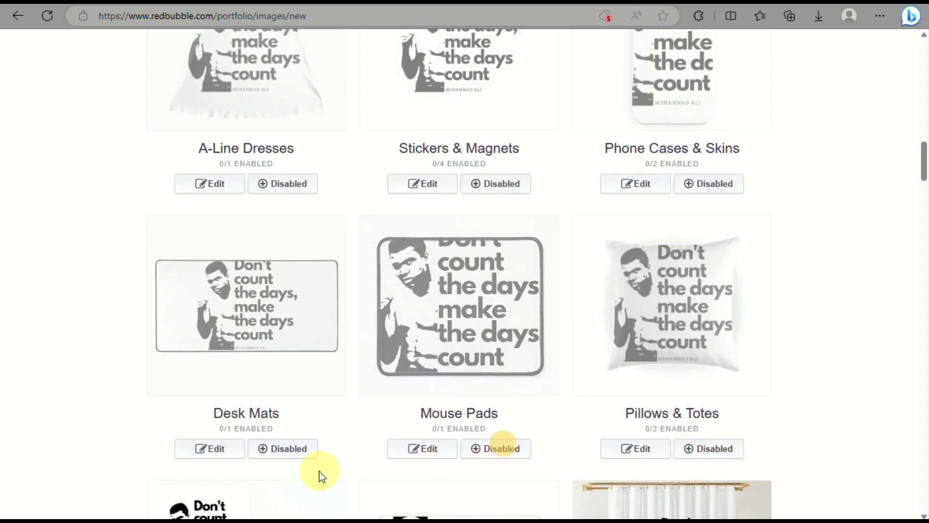
scroll(321, 476, down, 5)
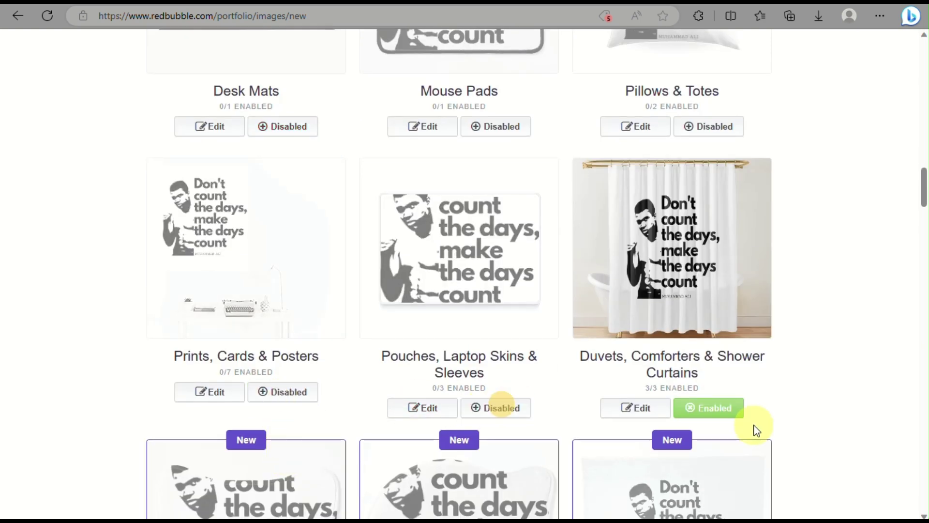
click(712, 408)
scroll(728, 414, down, 6)
Step: Disable Pet Blankets, Cat Mats, Mugs, Scarves and Dog Mats
click(706, 339)
click(489, 339)
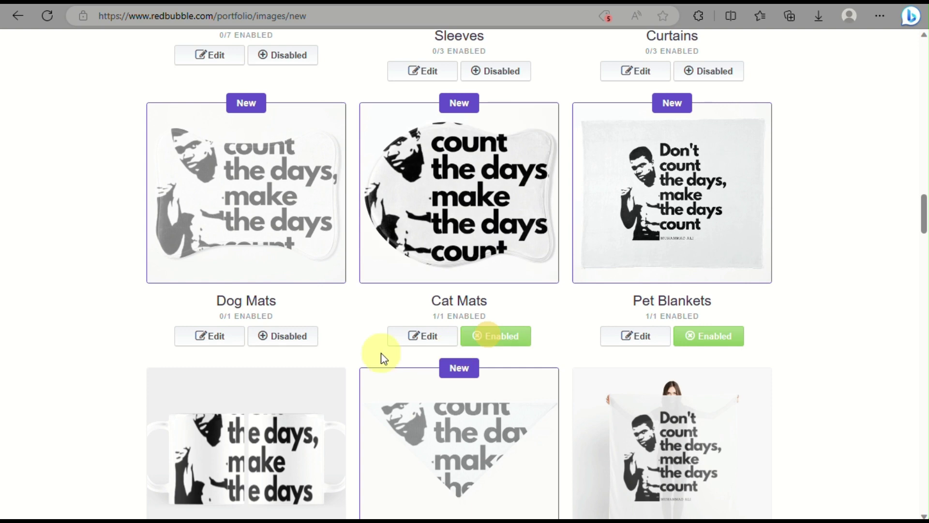
scroll(293, 339, down, 5)
click(285, 338)
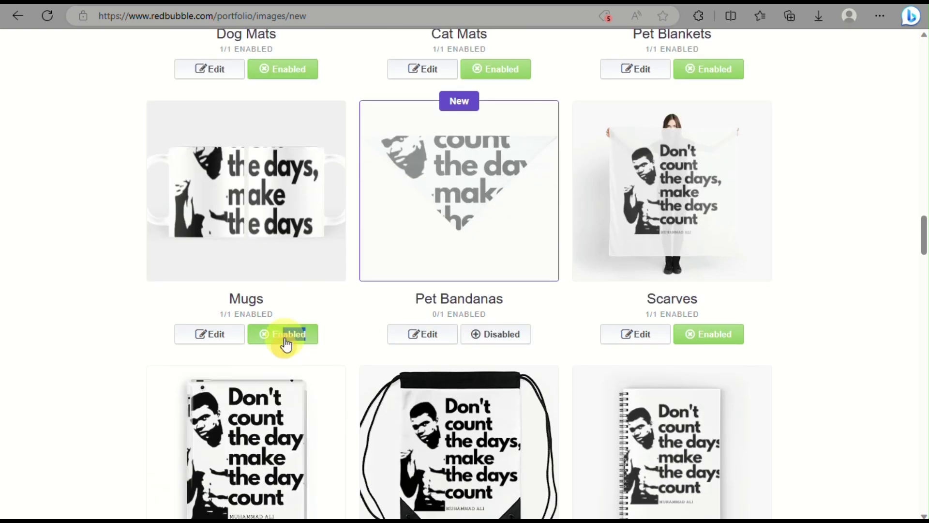
click(692, 336)
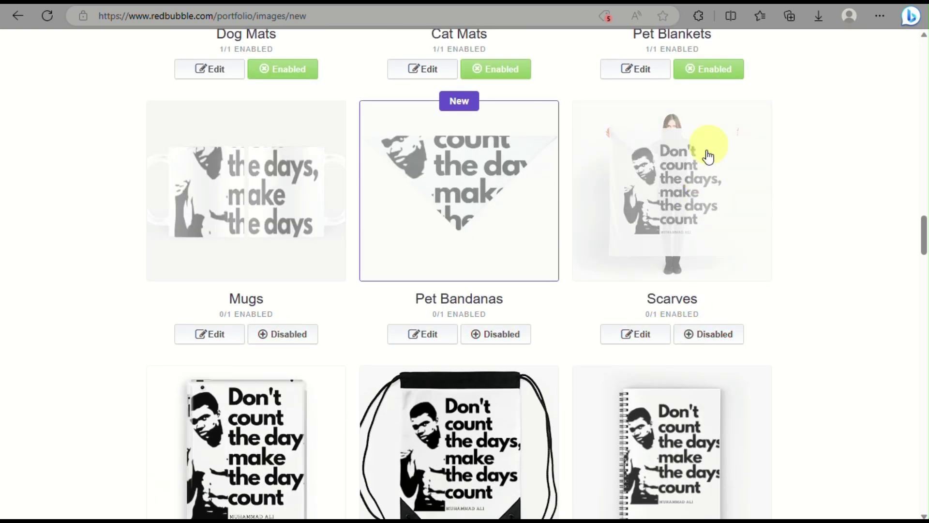
click(726, 69)
click(512, 68)
click(274, 73)
scroll(274, 75, up, 6)
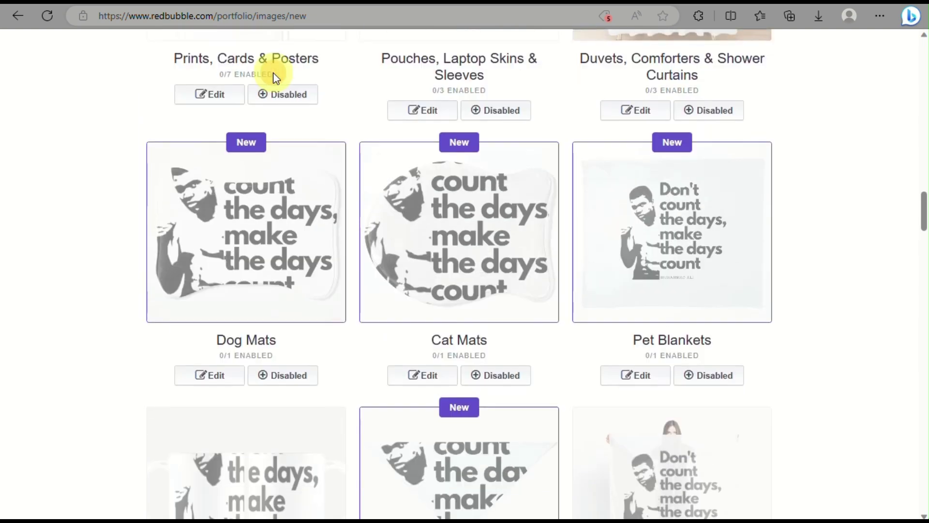
scroll(338, 253, down, 12)
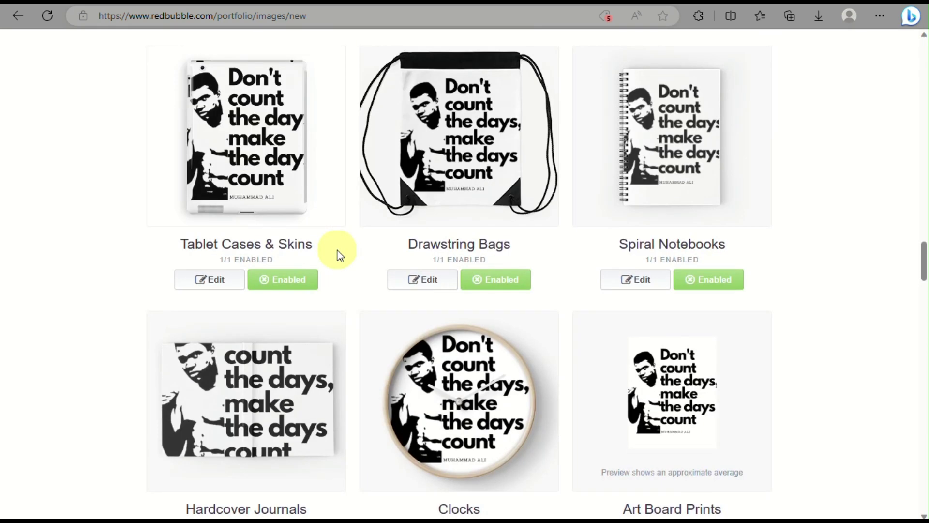
scroll(365, 366, down, 5)
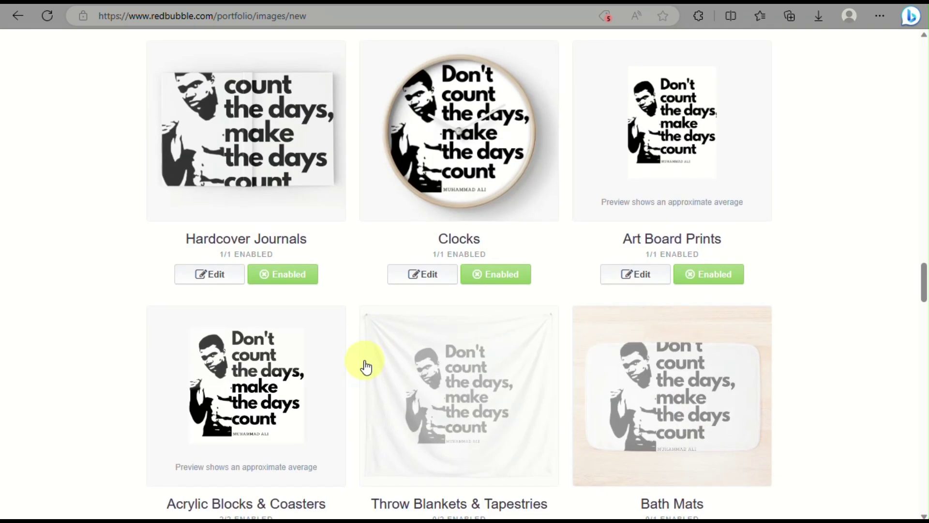
scroll(311, 290, up, 7)
Step: Disable Tablet Cases, Drawstring Bags, Spiral Notebooks, Art Board Prints, Clocks, Hardcover Journals, Acrylic Blocks, Water Bottles
click(296, 342)
click(516, 358)
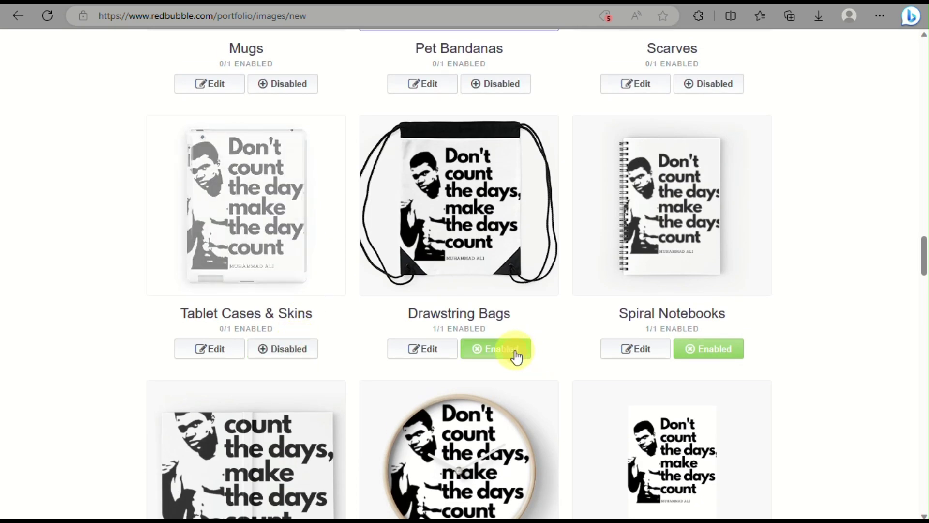
click(692, 349)
scroll(693, 349, down, 5)
click(685, 377)
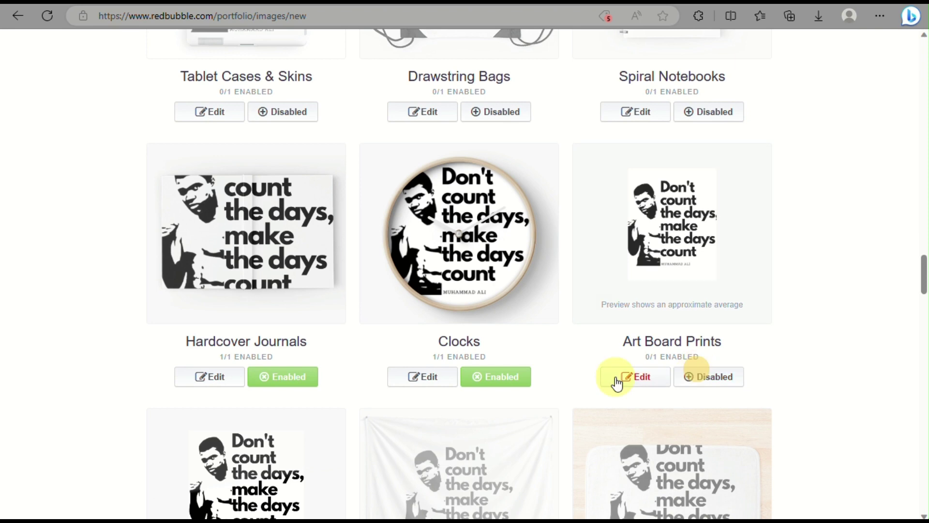
click(502, 377)
click(298, 379)
scroll(296, 379, down, 8)
click(300, 267)
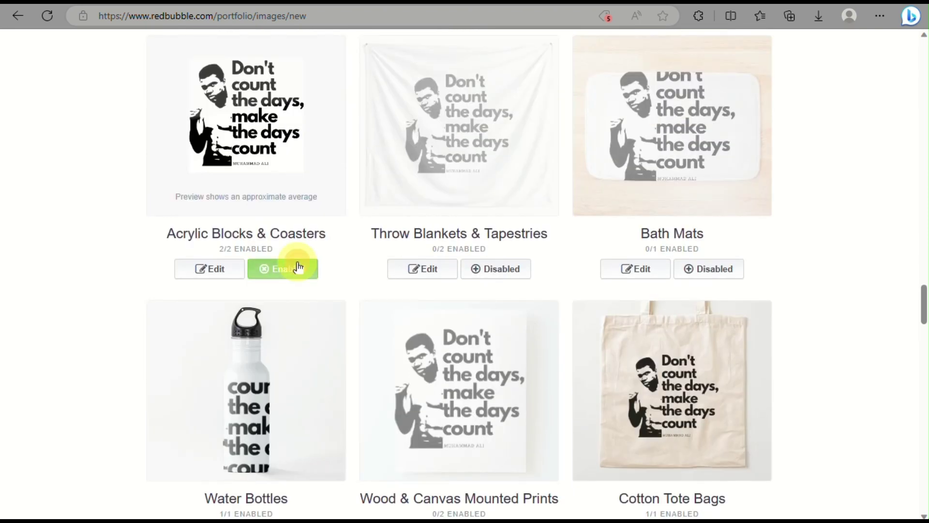
scroll(299, 268, down, 6)
click(296, 223)
scroll(297, 222, up, 4)
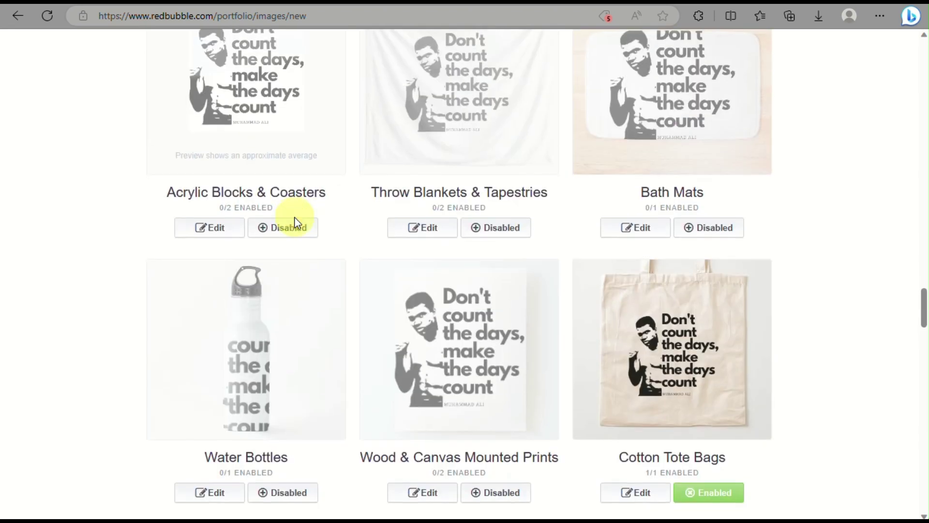
scroll(673, 349, down, 3)
Step: Disable Cotton Tote Bags, Aprons, Pin Buttons, Sleeveless Tops, Phone Wallets, Backpacks and Fitted Masks
click(716, 386)
scroll(714, 378, down, 7)
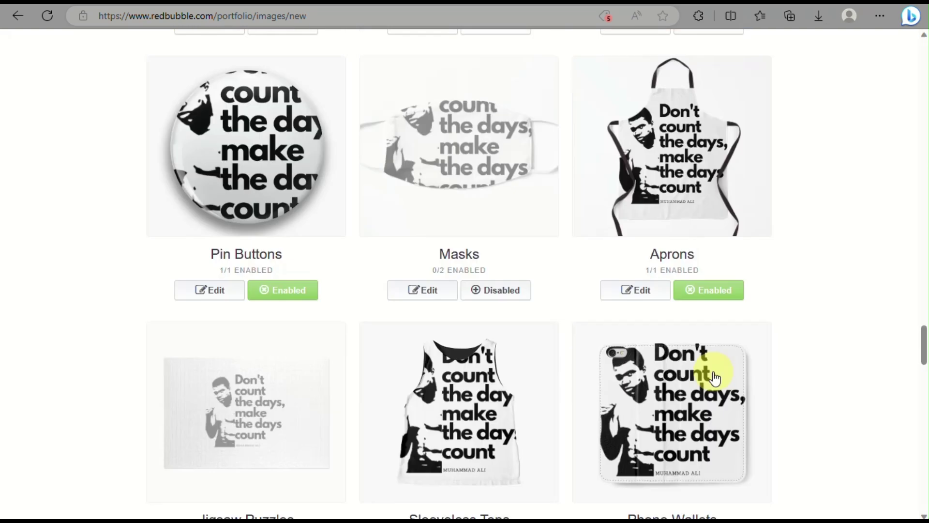
click(715, 290)
click(295, 290)
scroll(286, 297, down, 6)
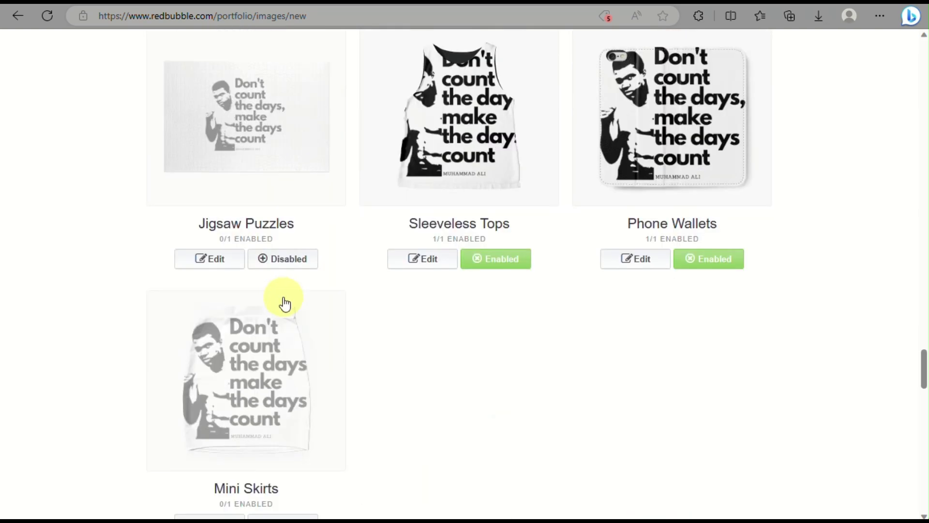
click(492, 261)
click(705, 258)
scroll(705, 259, down, 4)
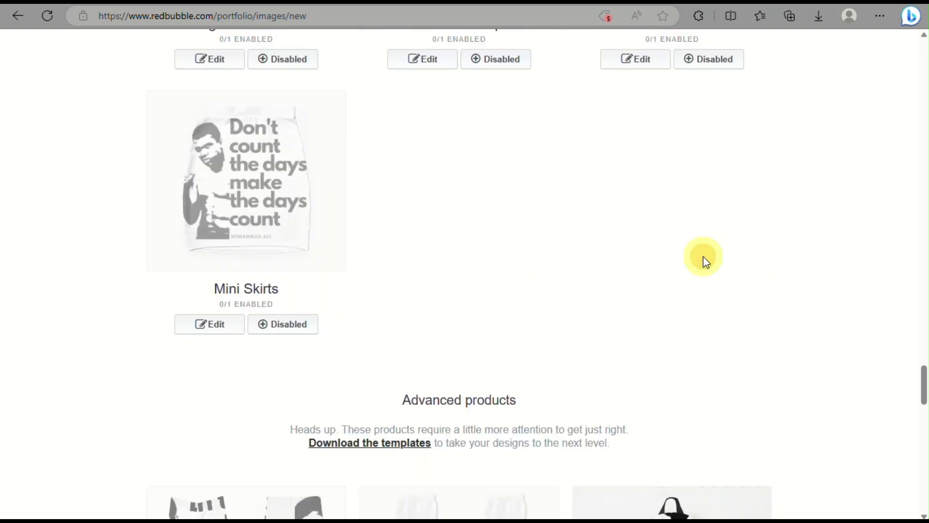
scroll(328, 302, down, 4)
scroll(327, 300, down, 6)
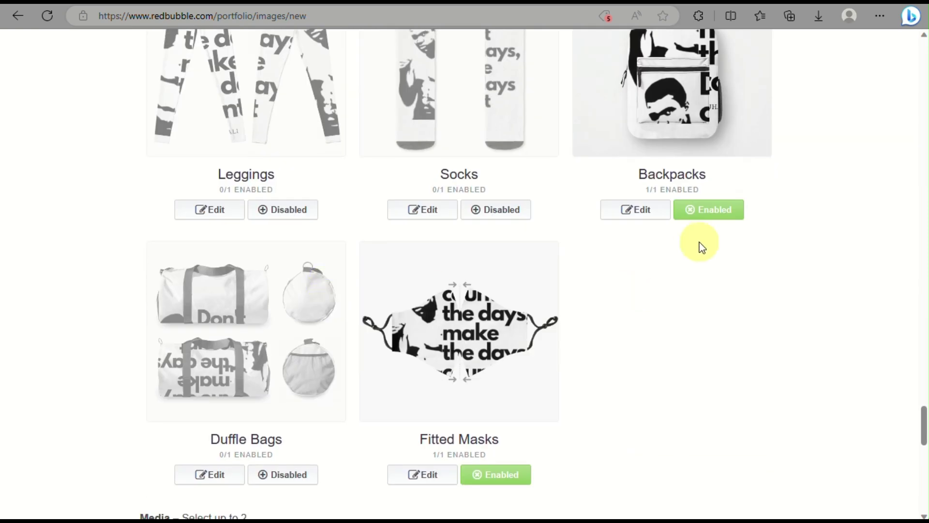
click(730, 210)
click(492, 475)
scroll(310, 480, down, 8)
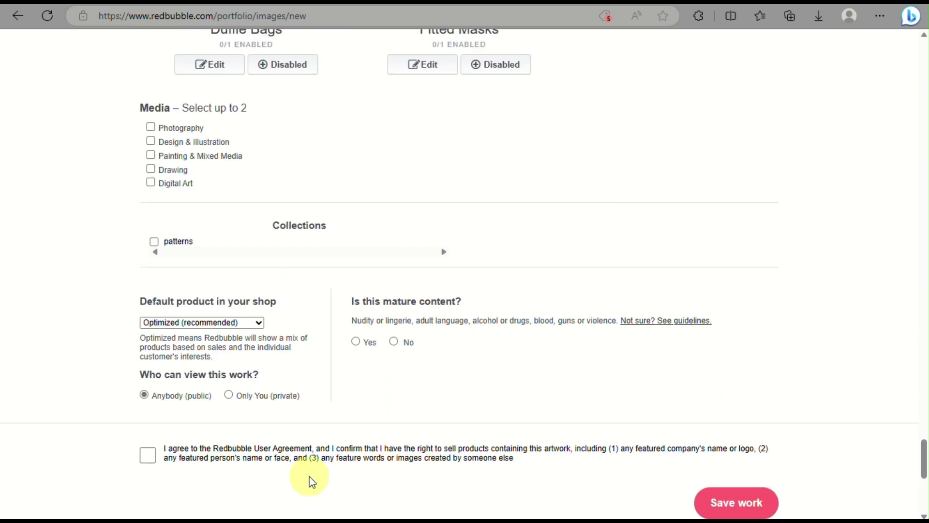
Step: Set medium to Design & Illustration, mature content to No, accept the agreement, and save the work
click(150, 146)
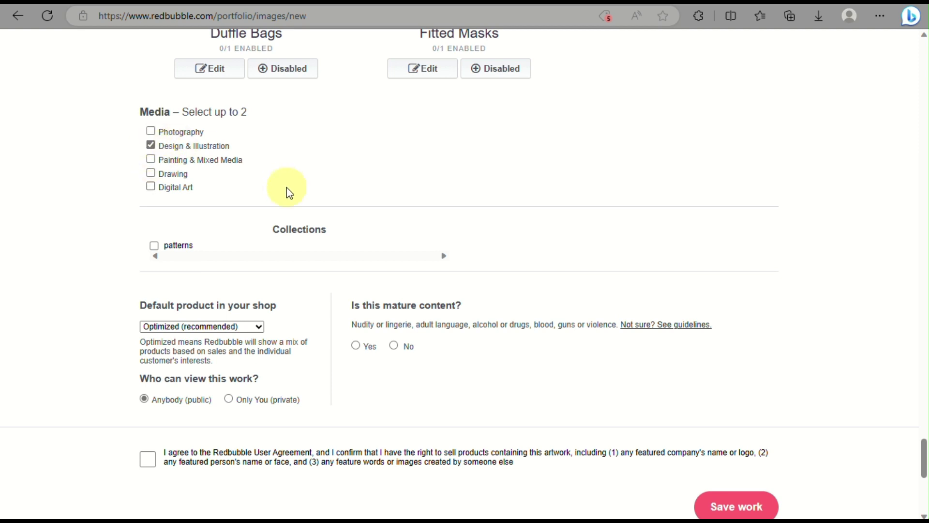
scroll(266, 184, down, 3)
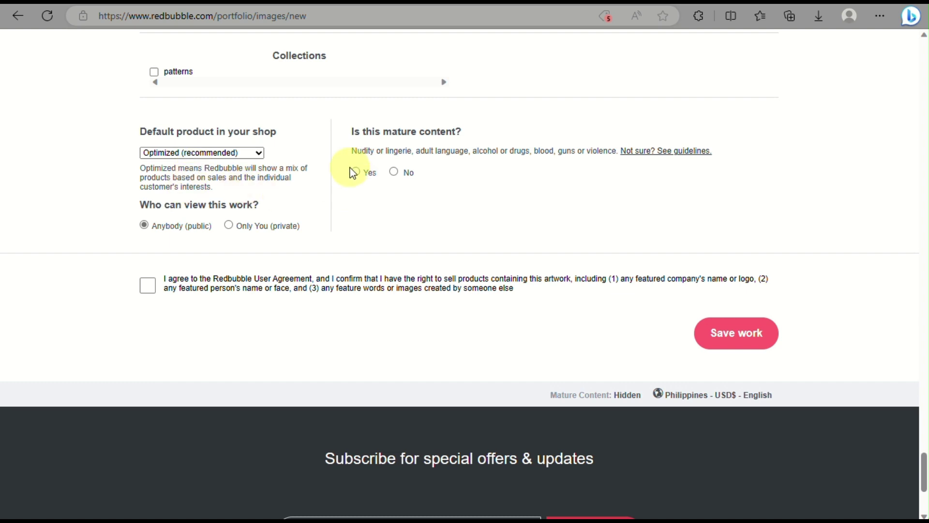
click(395, 172)
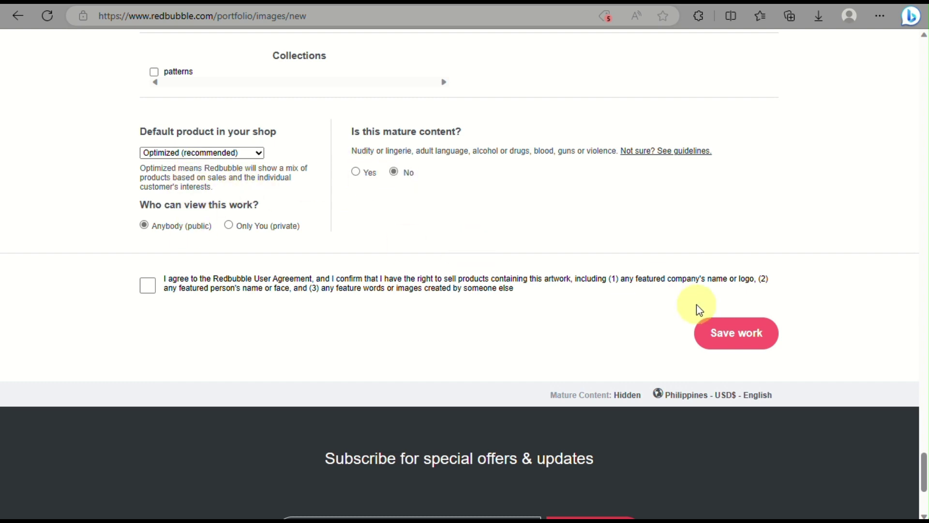
click(733, 343)
click(147, 294)
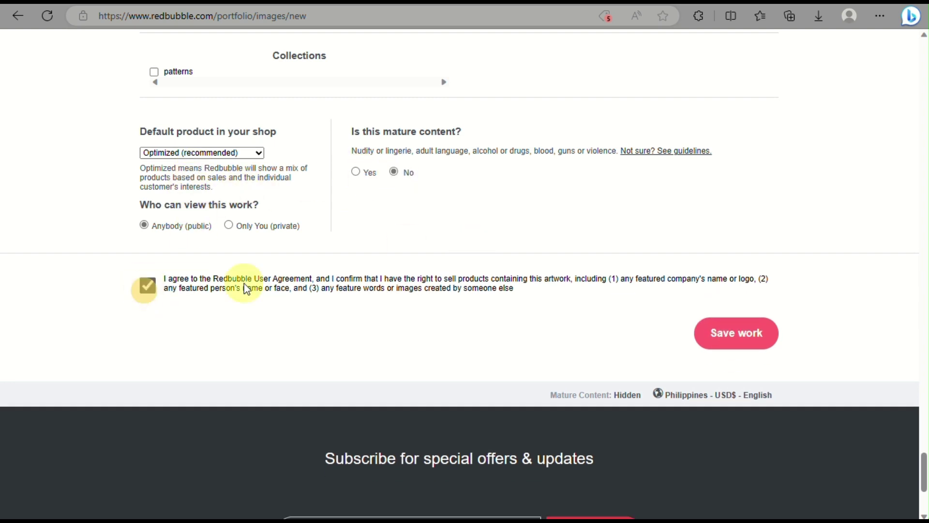
click(754, 338)
scroll(648, 179, up, 4)
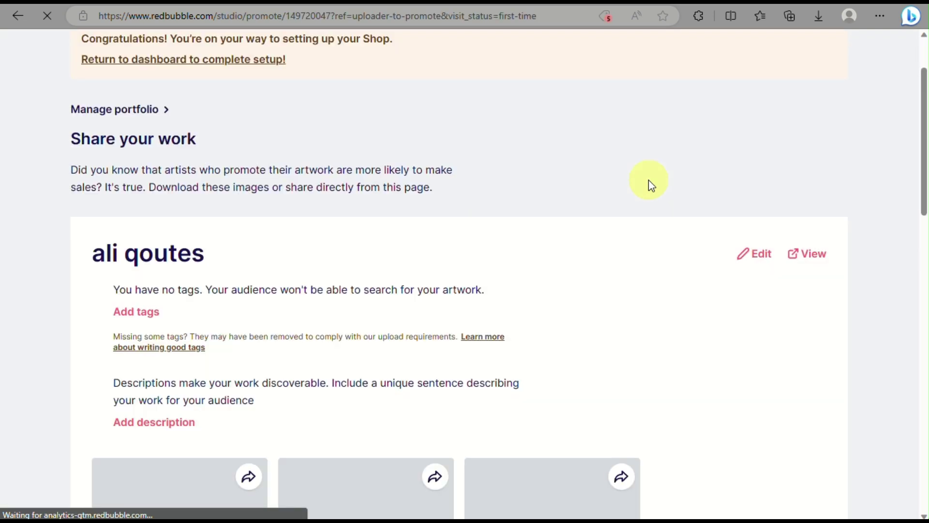
Step: Scroll the share page to review the Long, Premium and Premium Scoop T-shirt mockups
scroll(649, 181, down, 4)
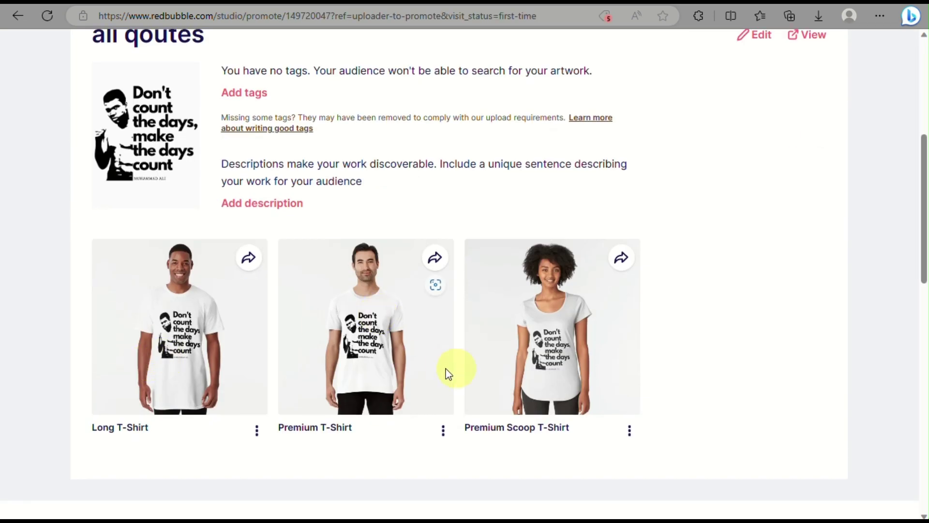
scroll(569, 362, down, 5)
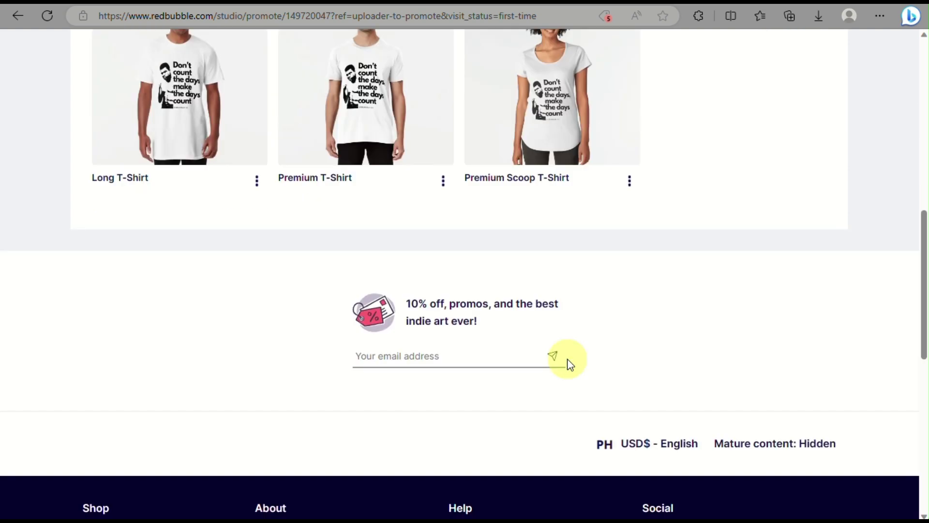
scroll(567, 358, up, 12)
scroll(259, 384, down, 2)
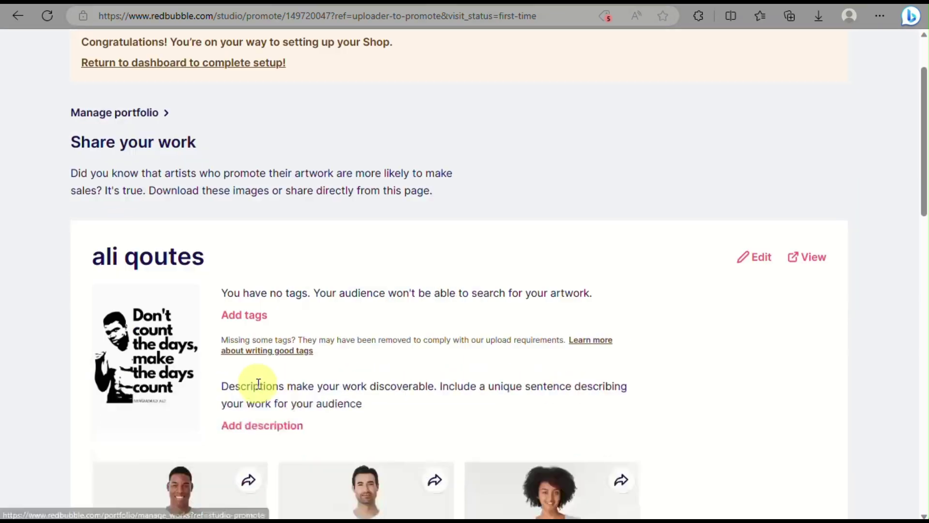
scroll(176, 470, down, 3)
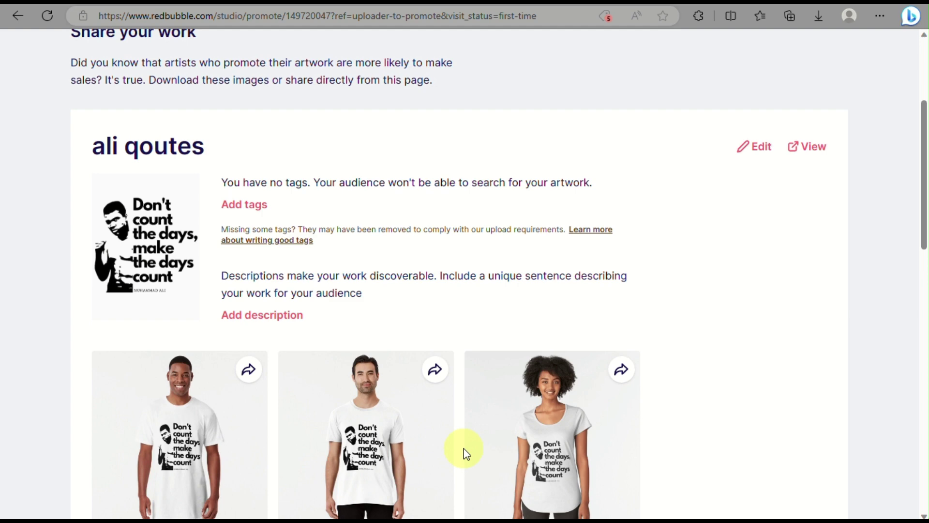
scroll(104, 234, up, 2)
Step: Go to the portfolio's Works grid and select the new 'ali qoutes' work
click(121, 99)
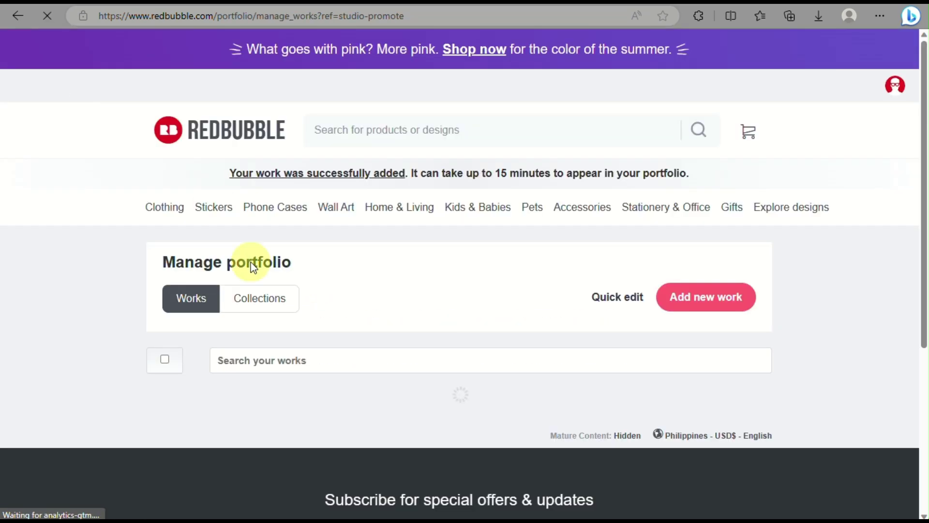
scroll(245, 262, down, 4)
click(232, 298)
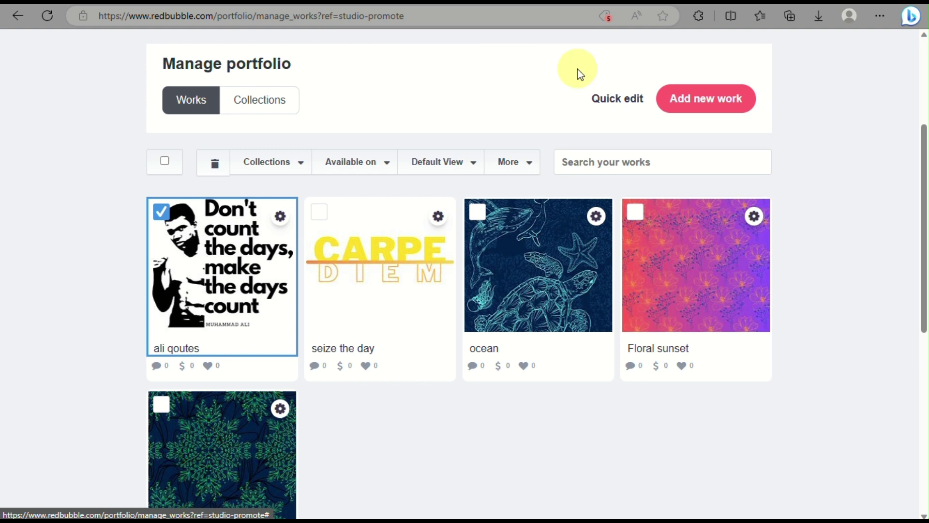